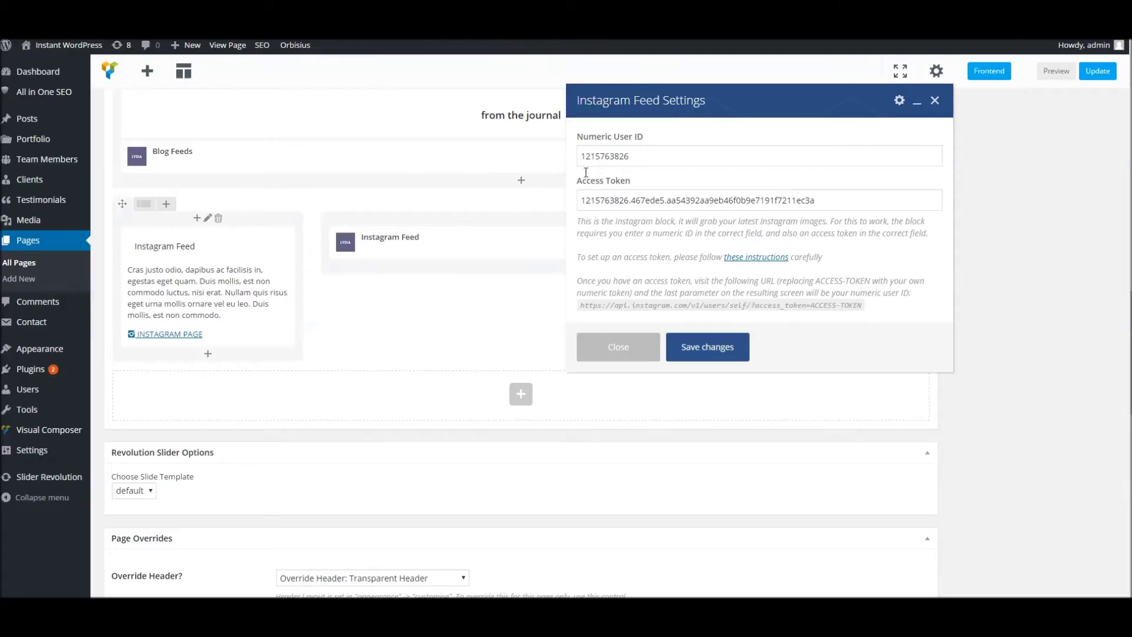
Step: Reopen the Instagram Feed block's settings and clear both the Numeric User ID and the Access Token
left_click(586, 343)
mouse_move(558, 236)
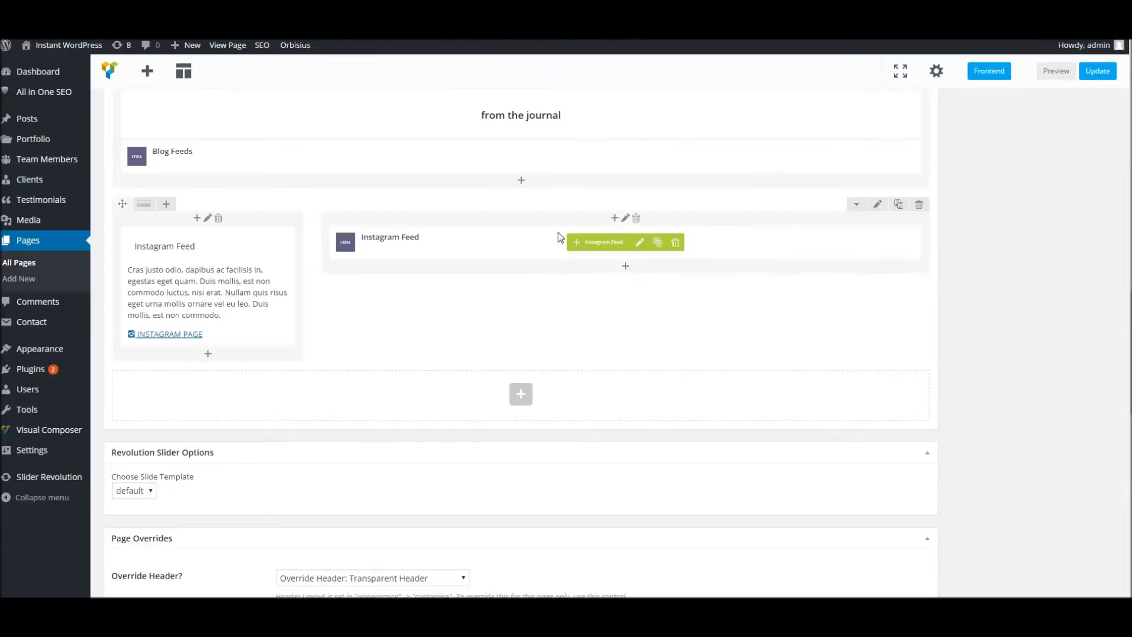
left_click(639, 242)
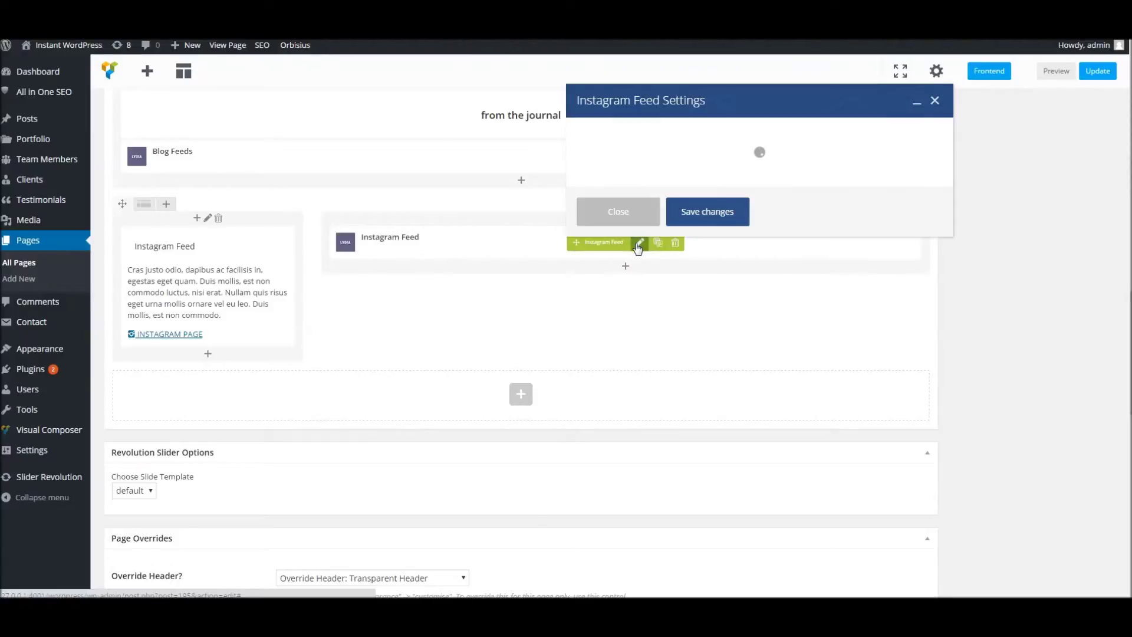
double_click(628, 158)
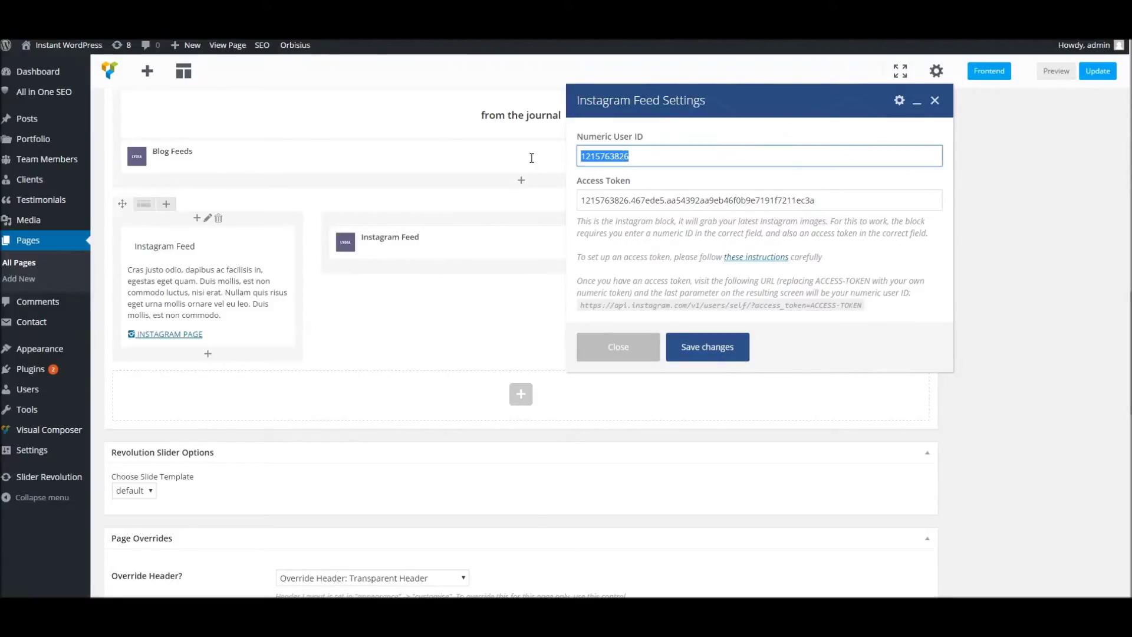
key("BackSpace")
left_click_drag(581, 199, 815, 199)
key("BackSpace")
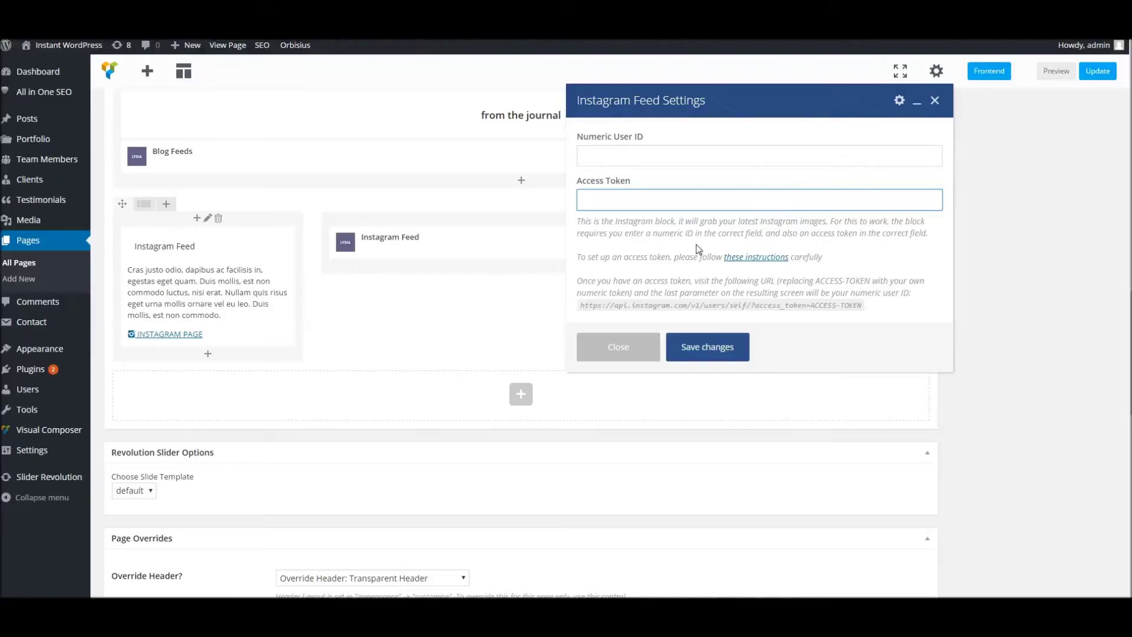
Step: Open the linked access token setup instructions from the Instagram Feed settings in a separate browser tab
left_click_drag(592, 221, 887, 293)
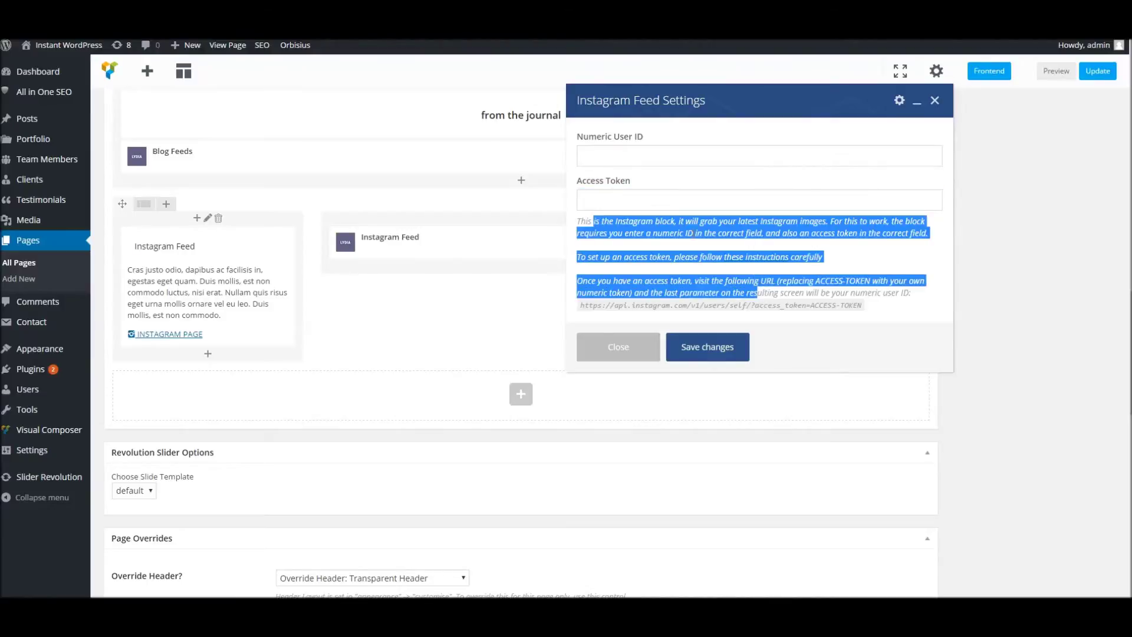
left_click(693, 233)
right_click(742, 259)
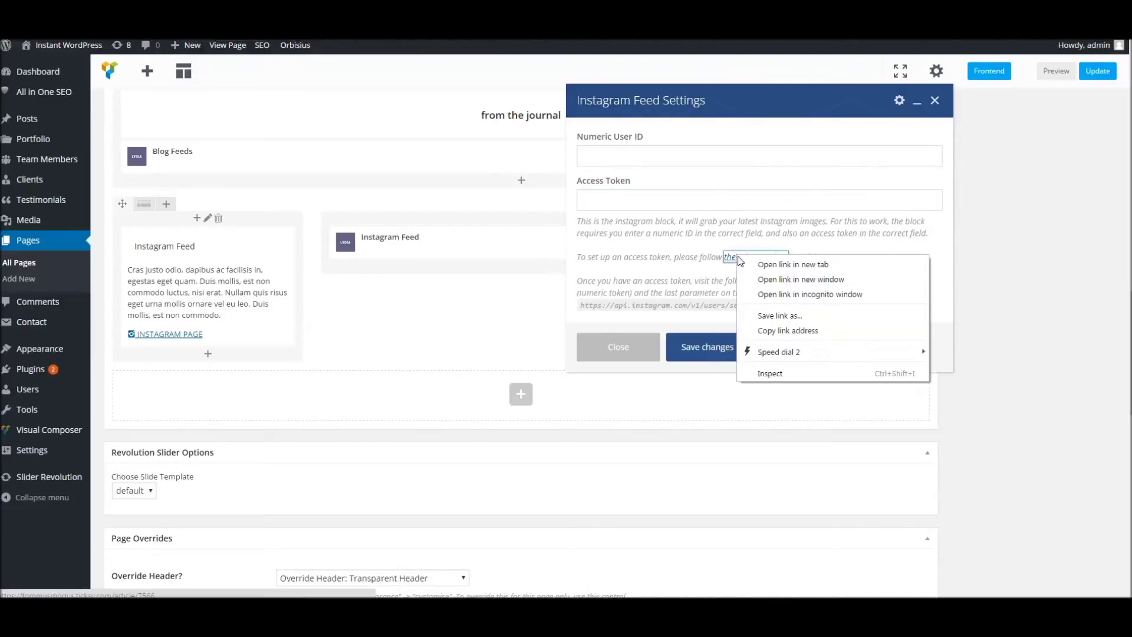
left_click(745, 263)
key("ctrl+Tab")
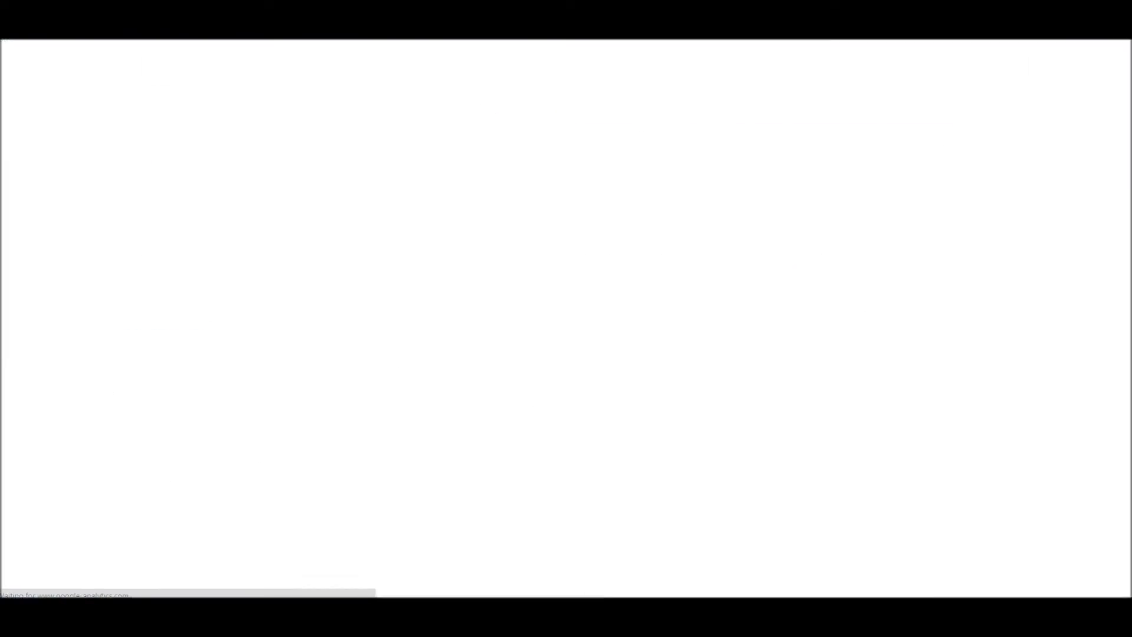
Step: Open the Instagram developer site linked under Step 1 of the guide and start registering a new client
scroll(139, 246, "down", 4)
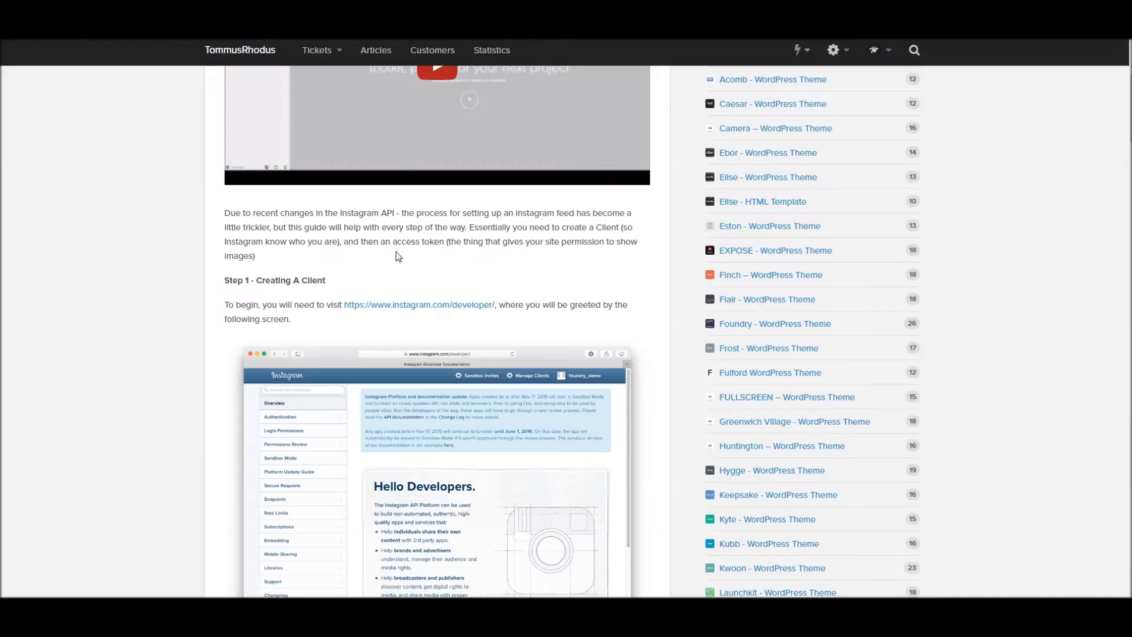
scroll(354, 295, "down", 2)
scroll(283, 277, "down", 1)
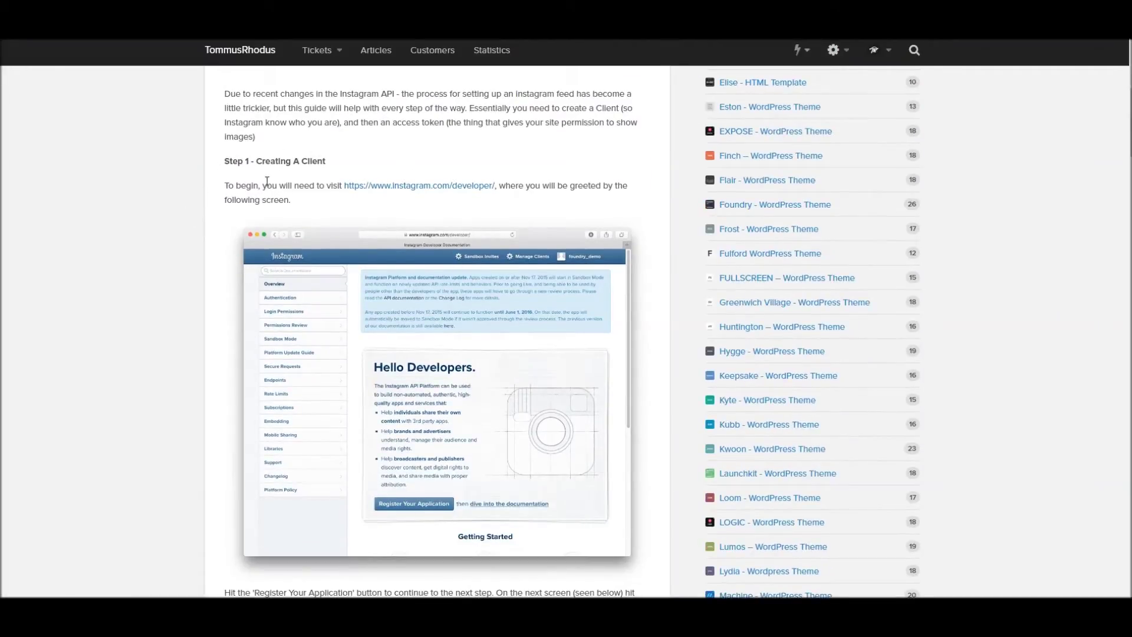
right_click(412, 187)
left_click(437, 153)
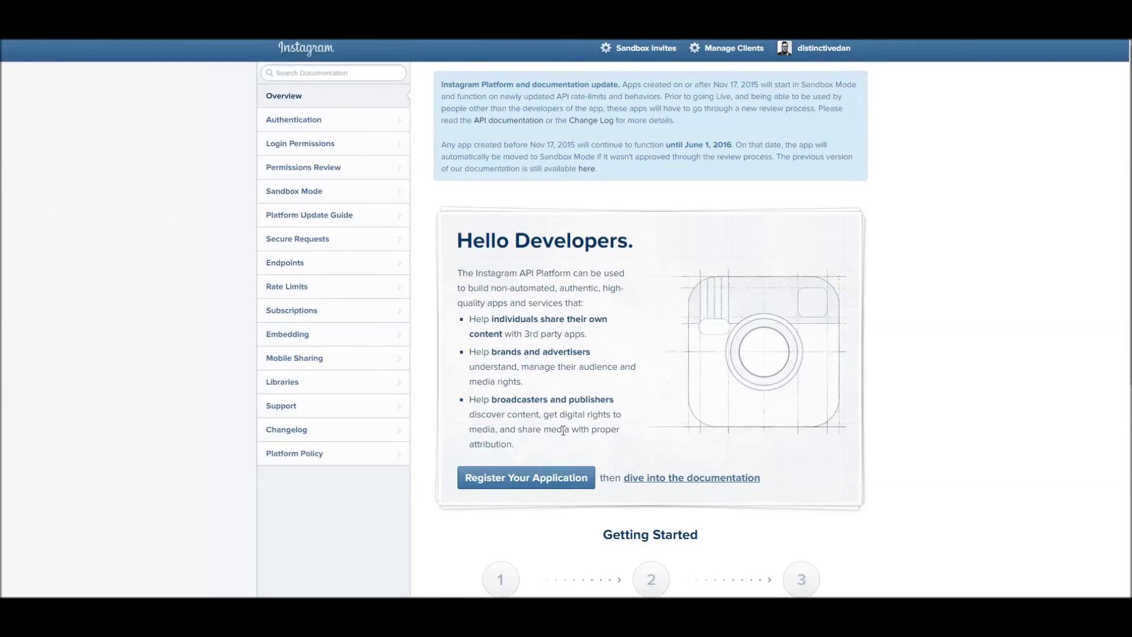
left_click(556, 479)
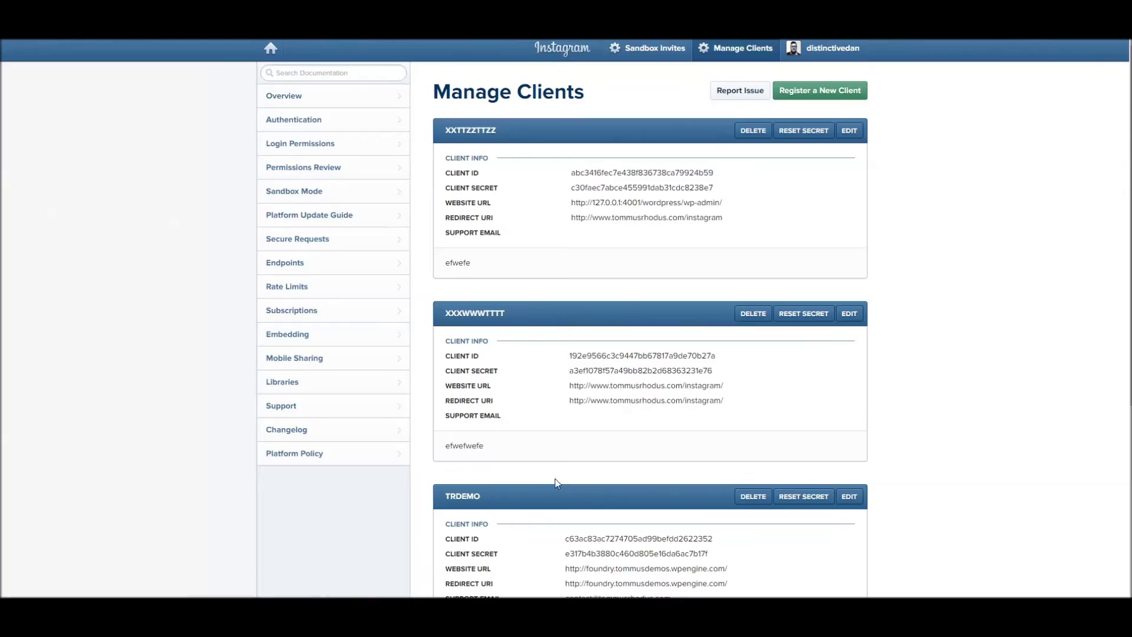
left_click(801, 96)
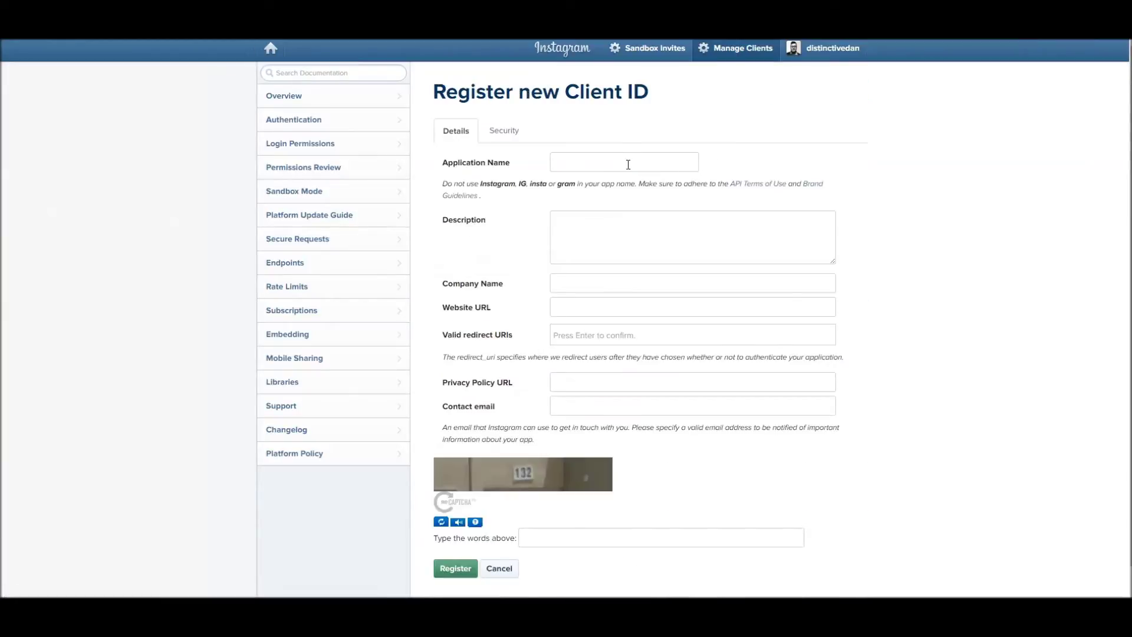
Step: Set the new client's application name to TESTTESTTEST and its description to wqqwdwqd, leaving the company name empty
left_click(628, 164)
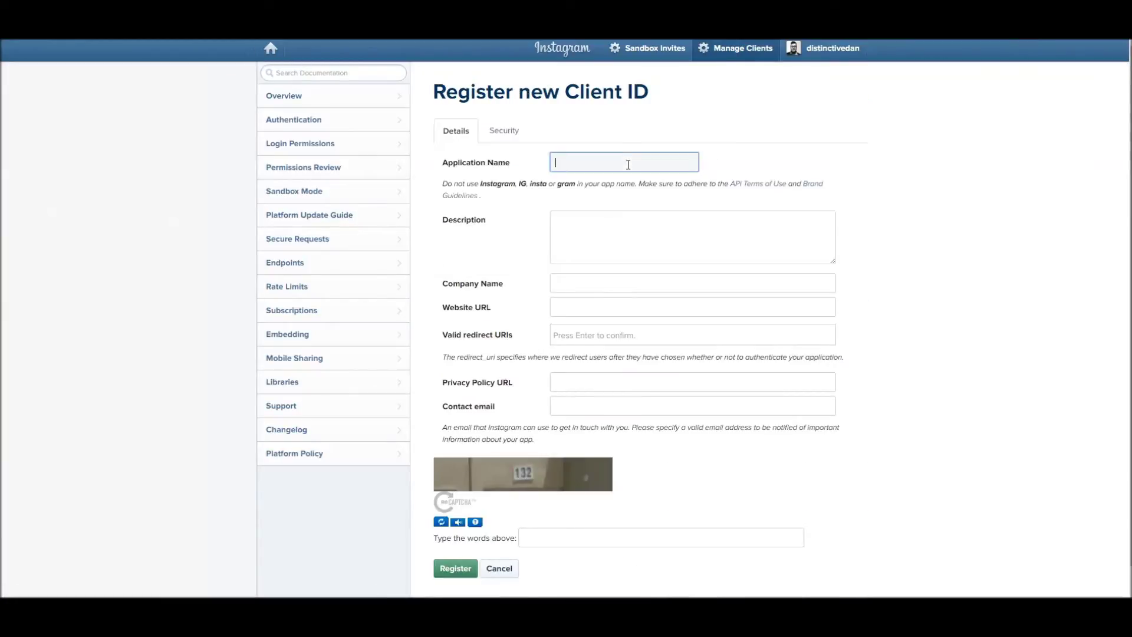
type("TEST")
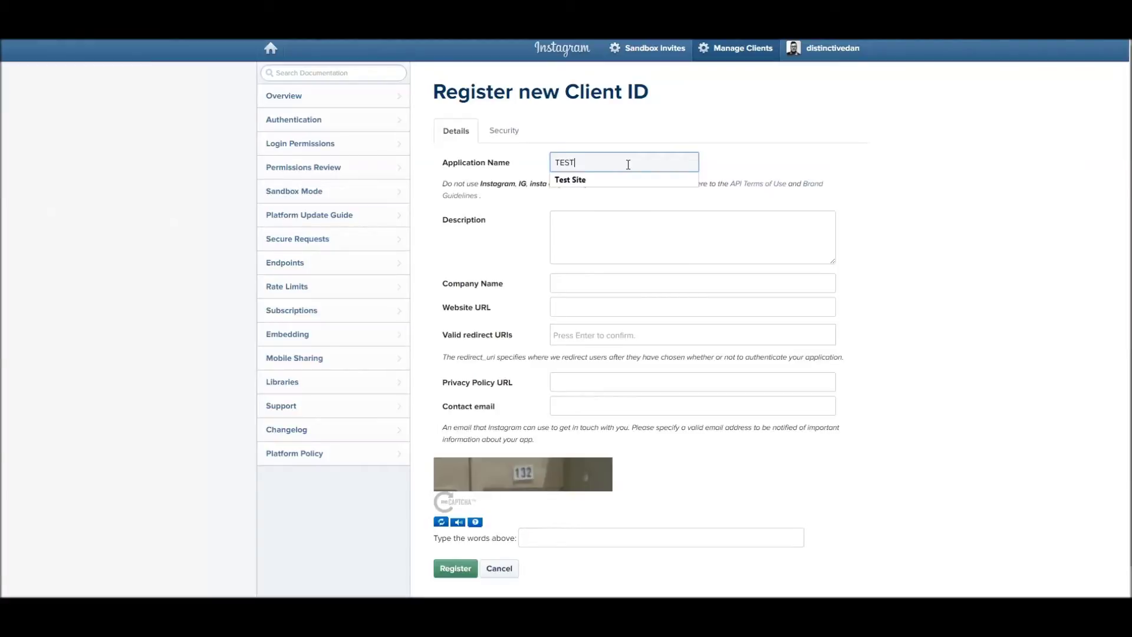
type("TESTTEST")
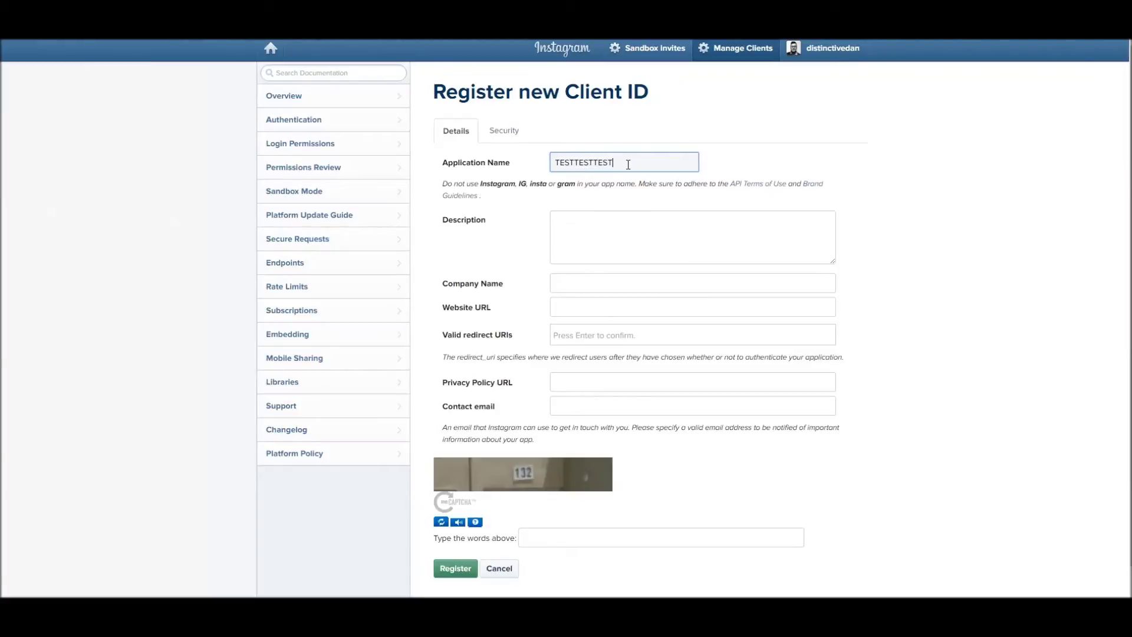
key("Tab")
type("wqqwdwqd")
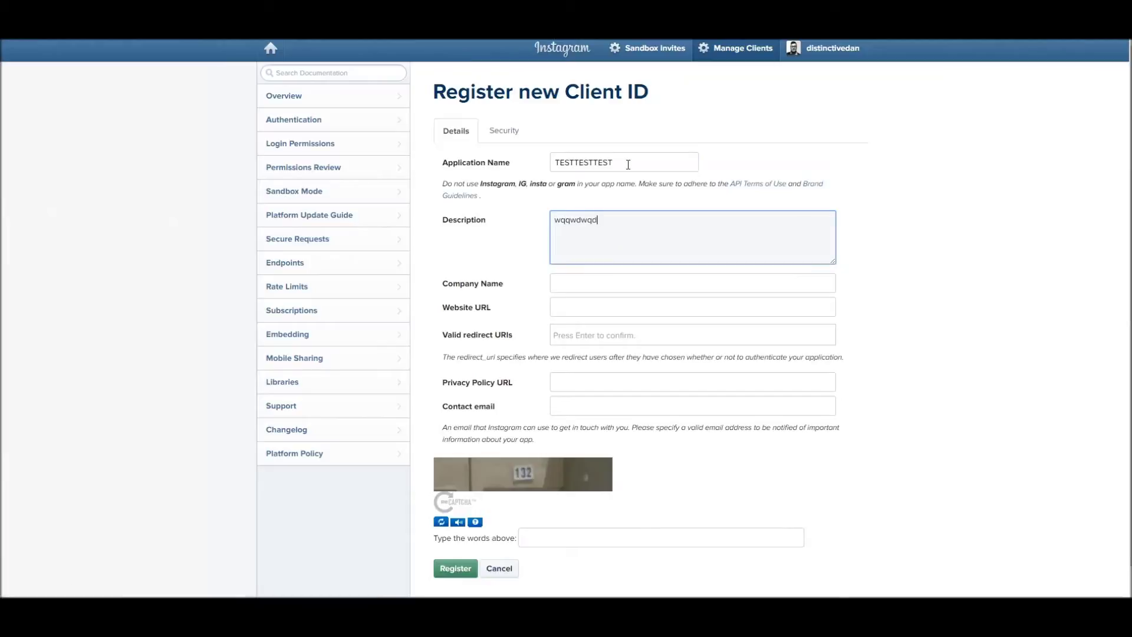
key("Tab")
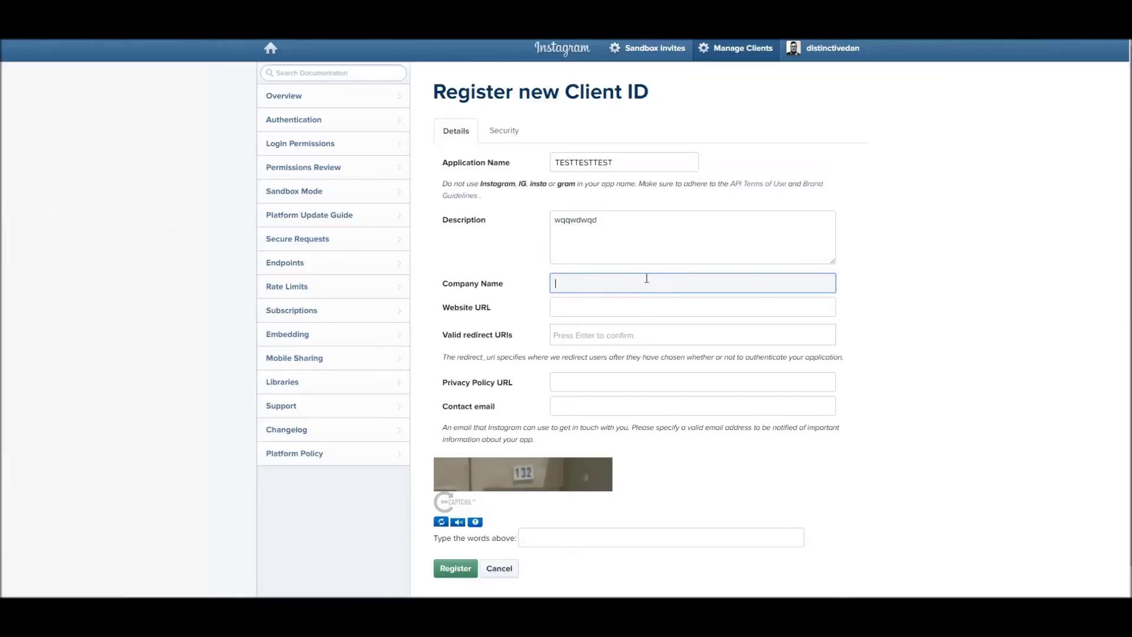
key("Tab")
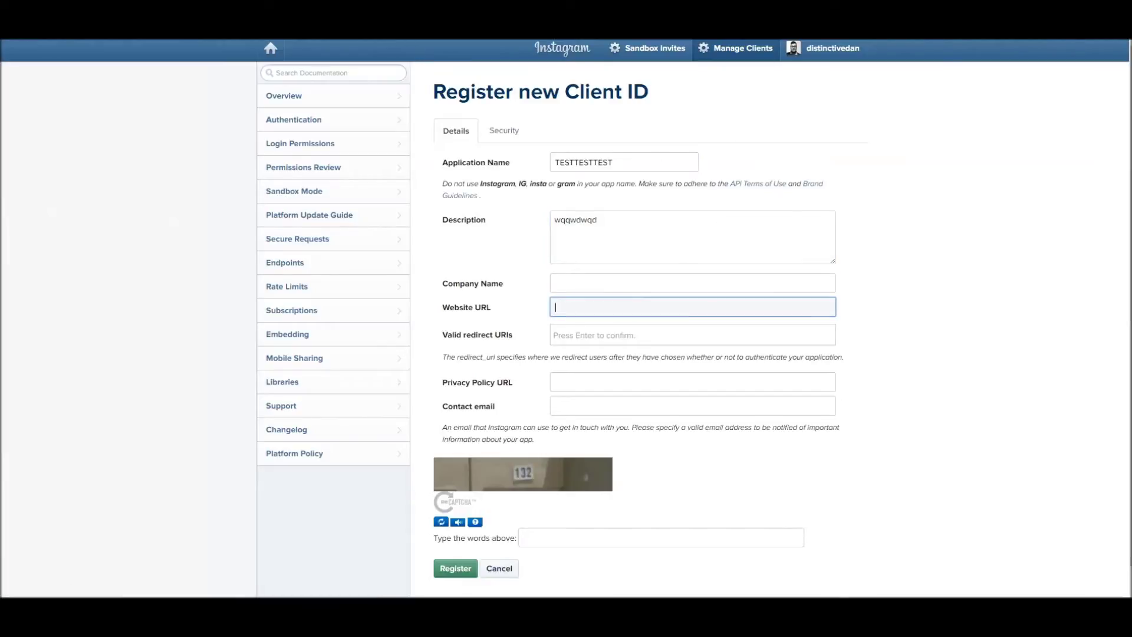
left_click(591, 334)
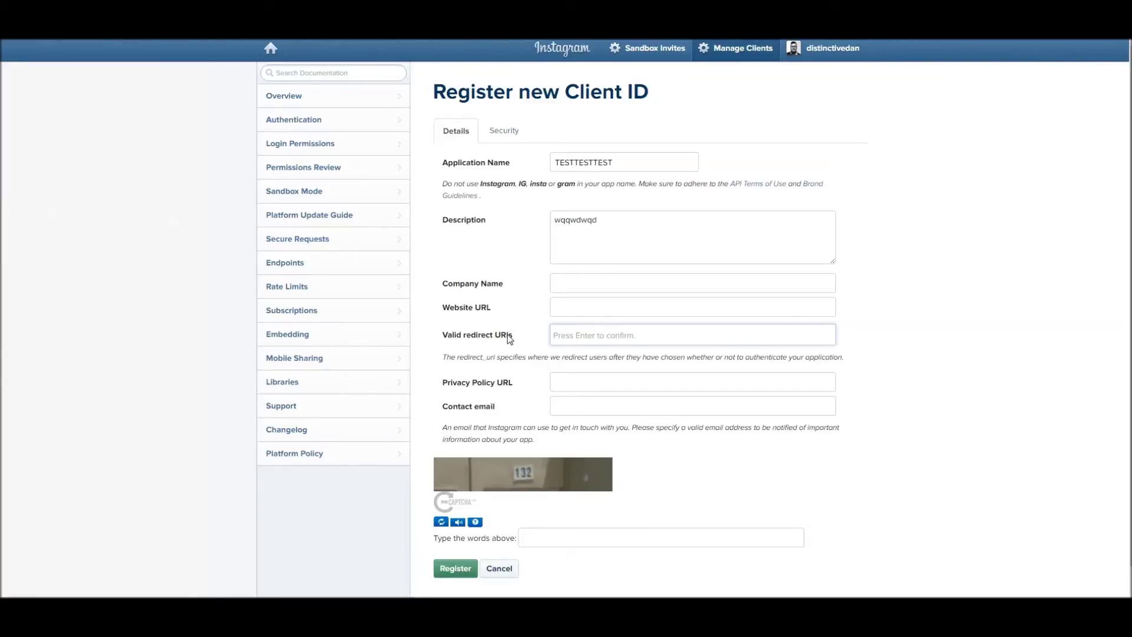
type("h")
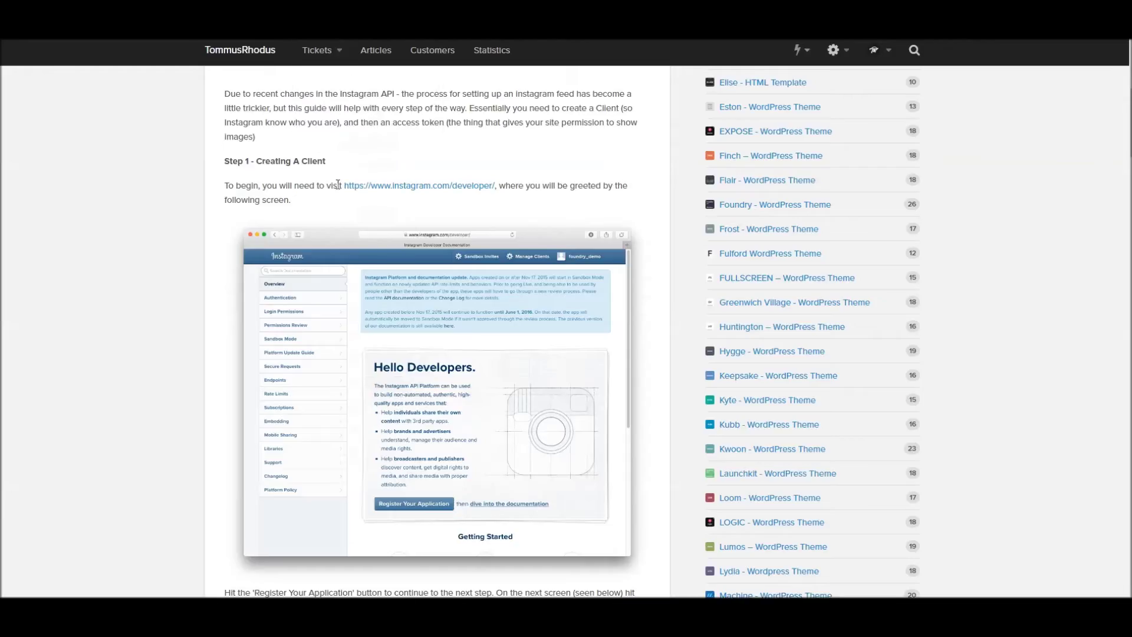
scroll(274, 369, "down", 7)
scroll(272, 370, "down", 7)
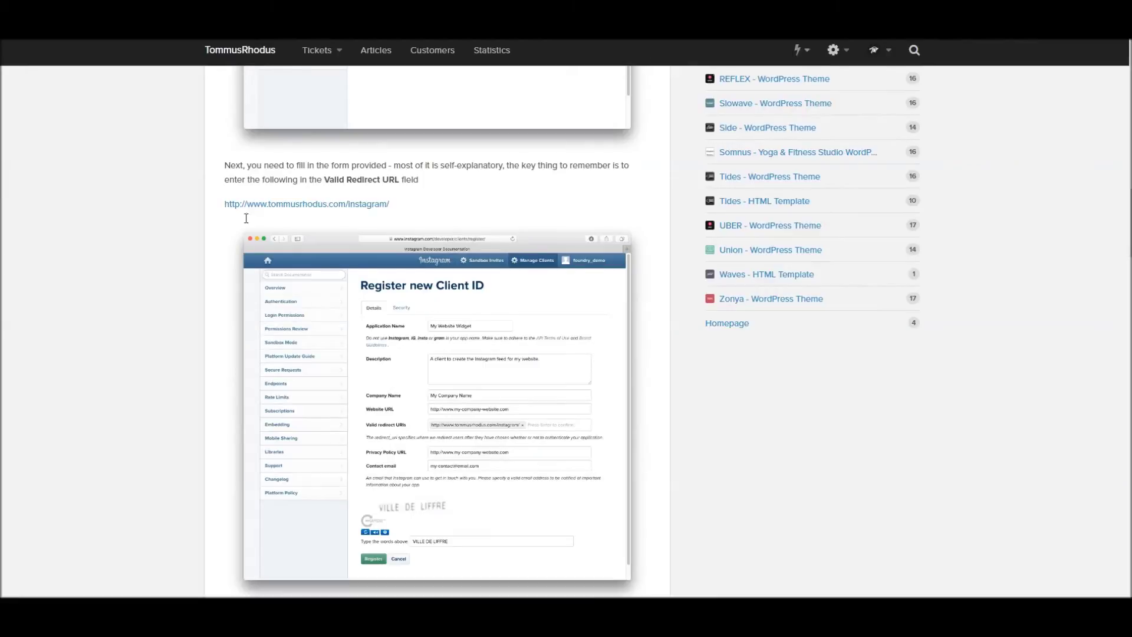
left_click_drag(221, 204, 390, 204)
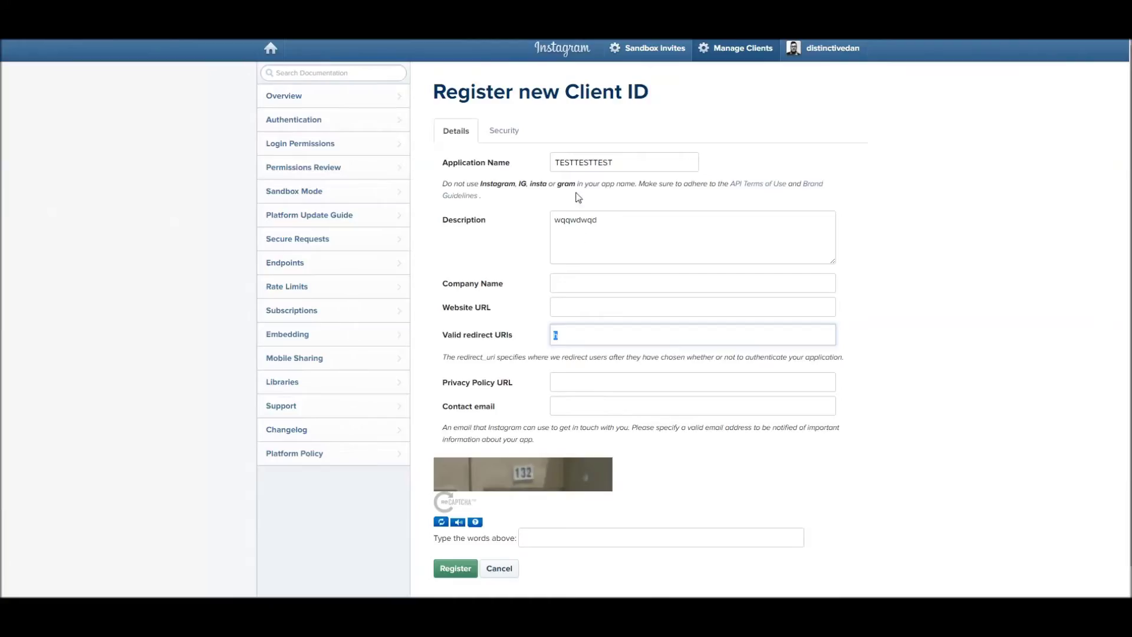
type("http://www.tommusrhodus.com/instagram/")
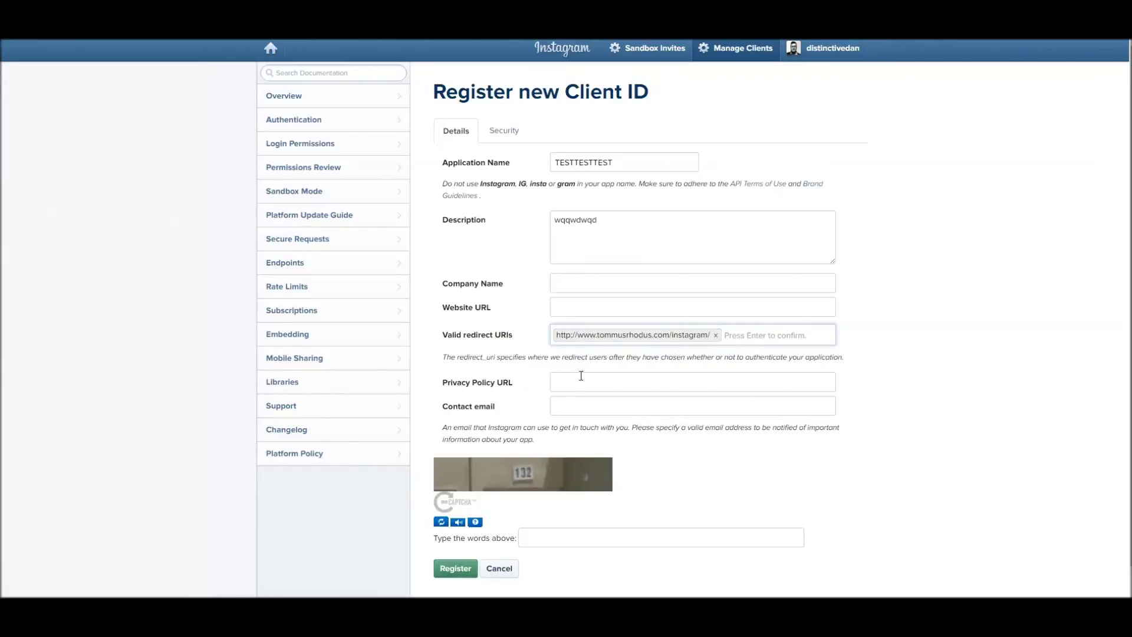
Step: Try to register the client with the captcha filled in and the website URL left empty
left_click(587, 309)
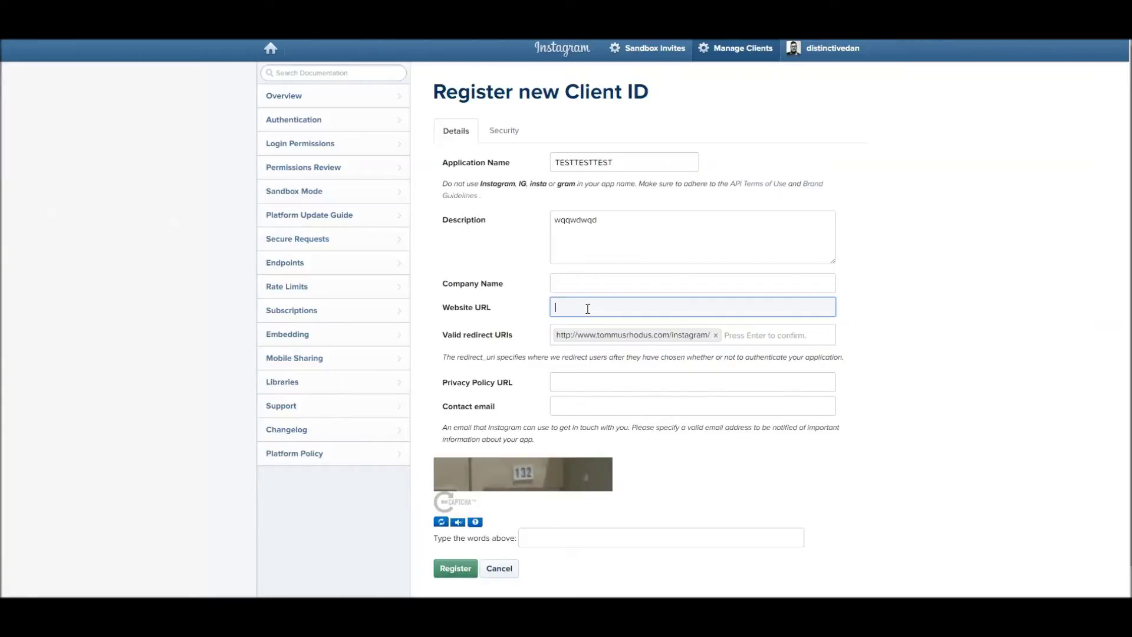
scroll(565, 348, "down", 1)
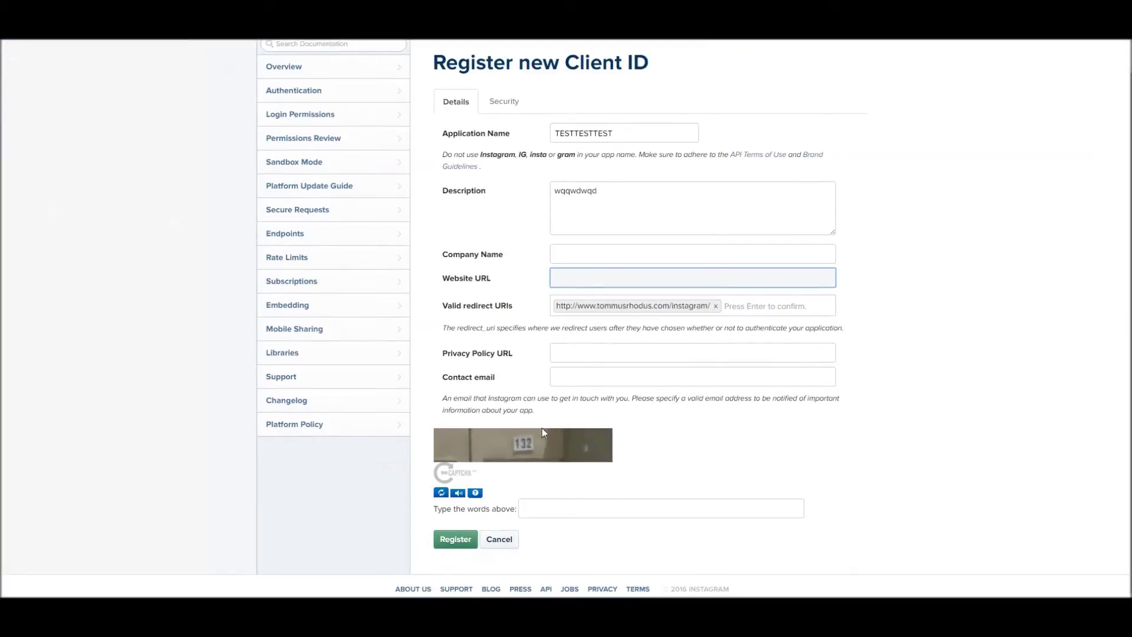
left_click(554, 508)
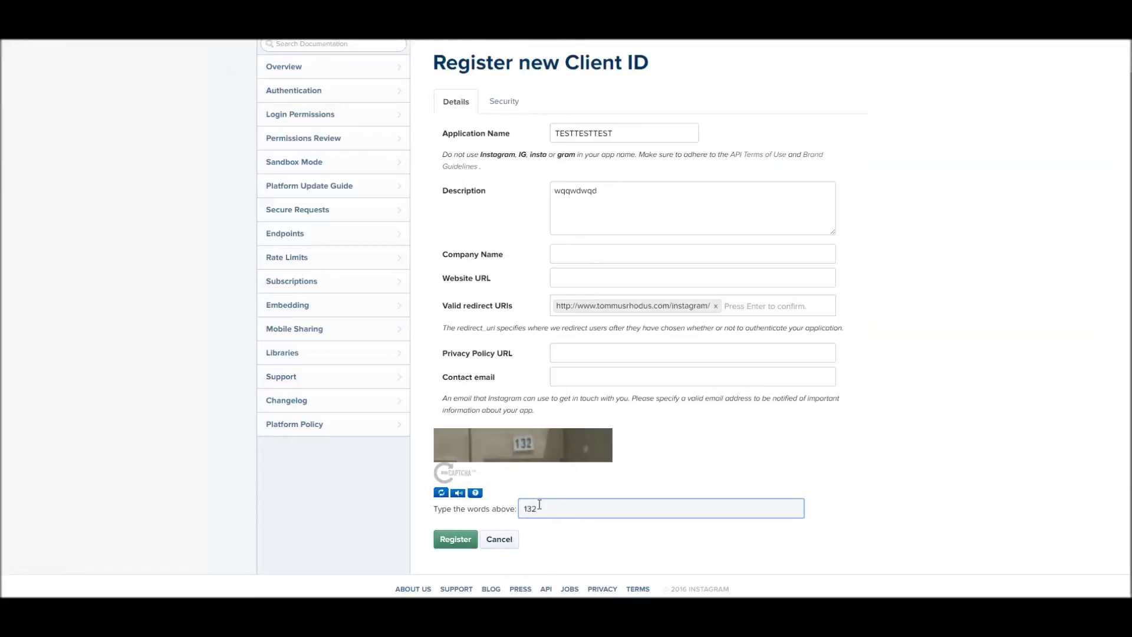
left_click(454, 538)
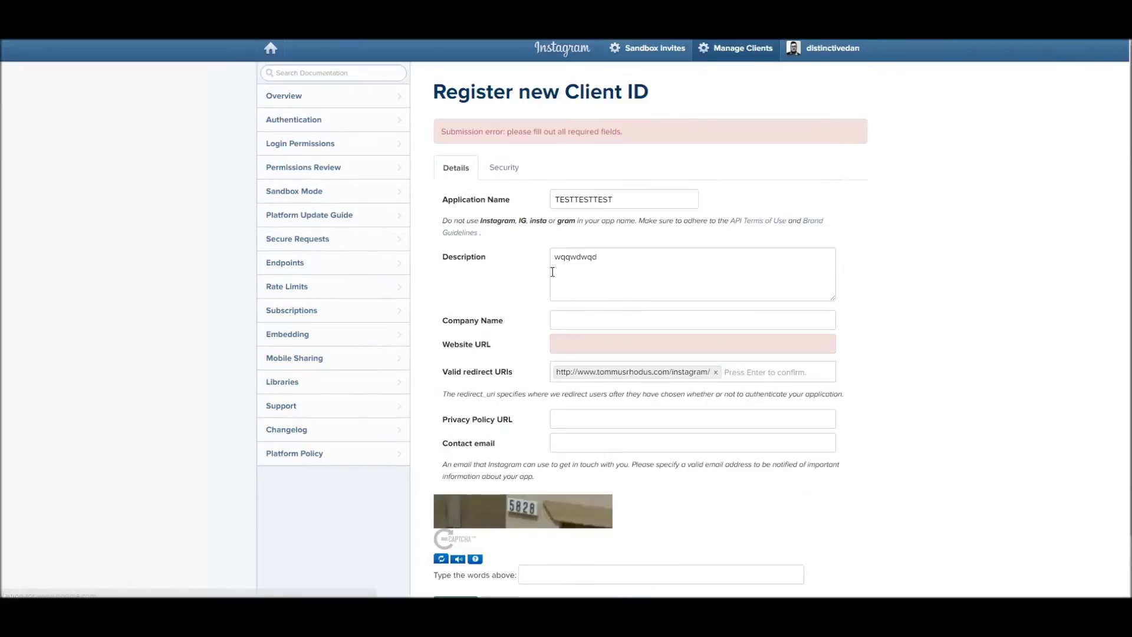
left_click(588, 343)
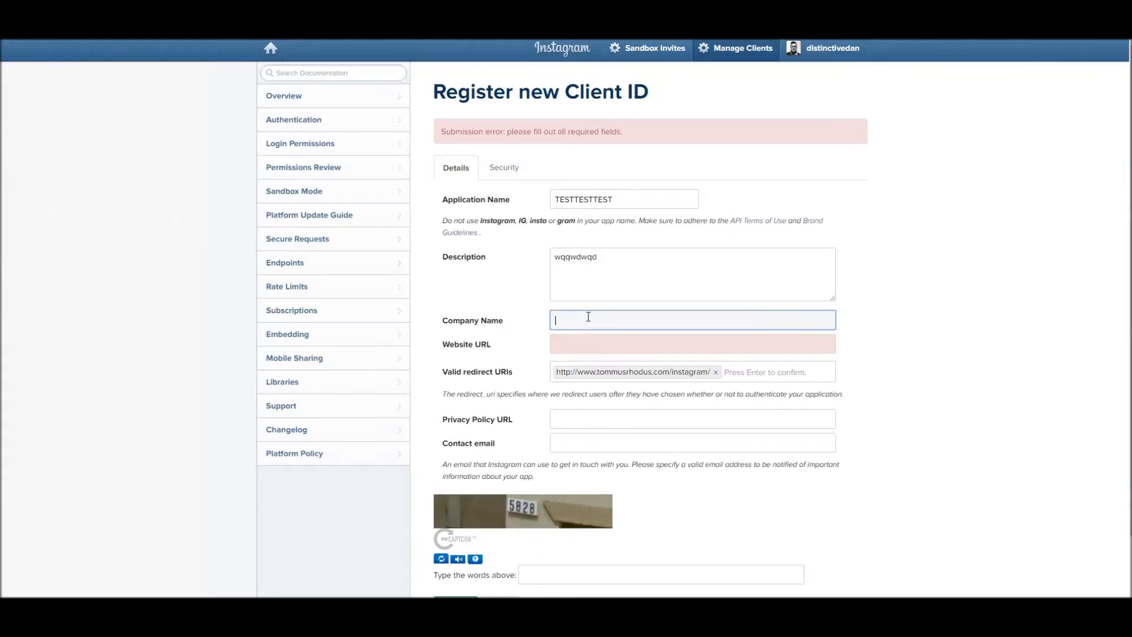
type("http://127.0.0.1:4001/wordpress/?page_id=195")
scroll(439, 347, "down", 1)
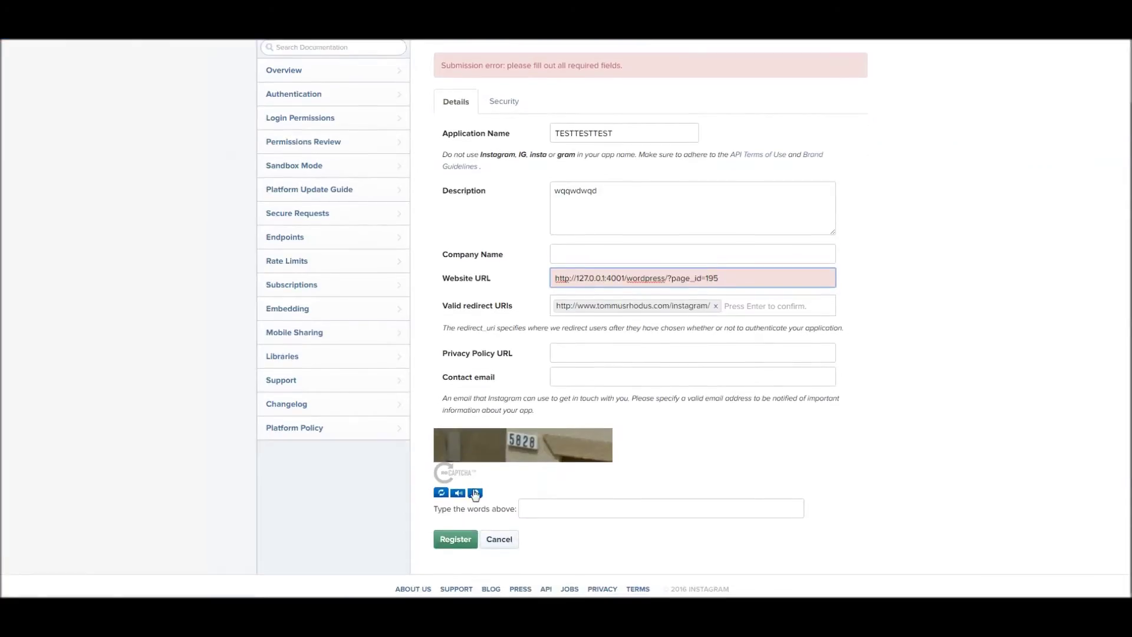
left_click(456, 538)
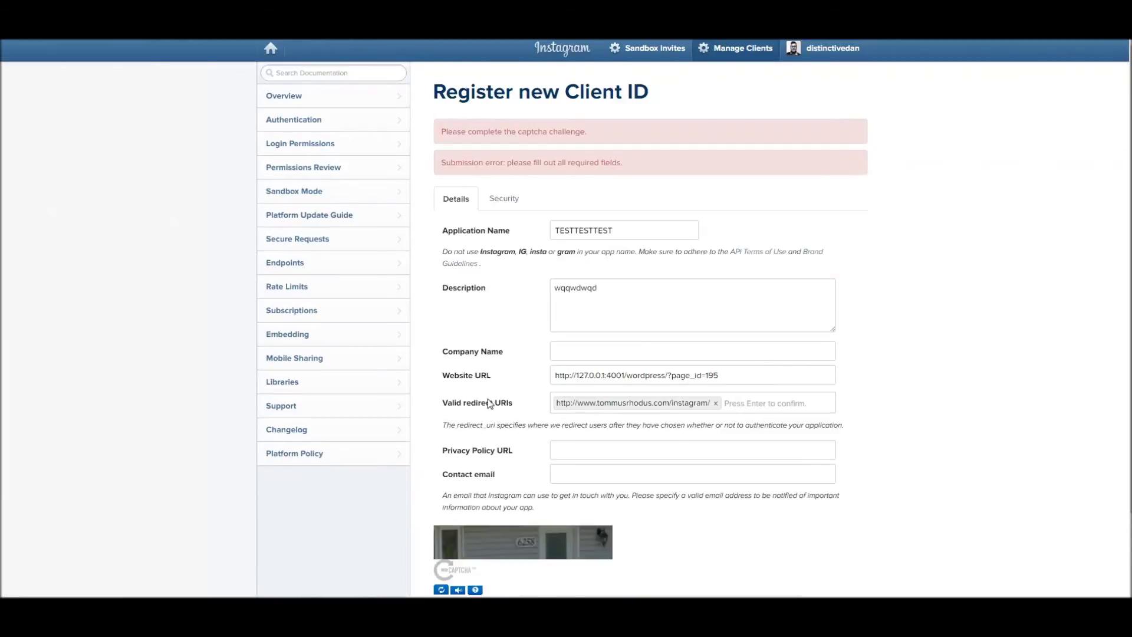
Step: Fill in the captcha with the number shown in its image and register the TESTTESTTEST client
scroll(540, 378, "down", 2)
left_click(534, 509)
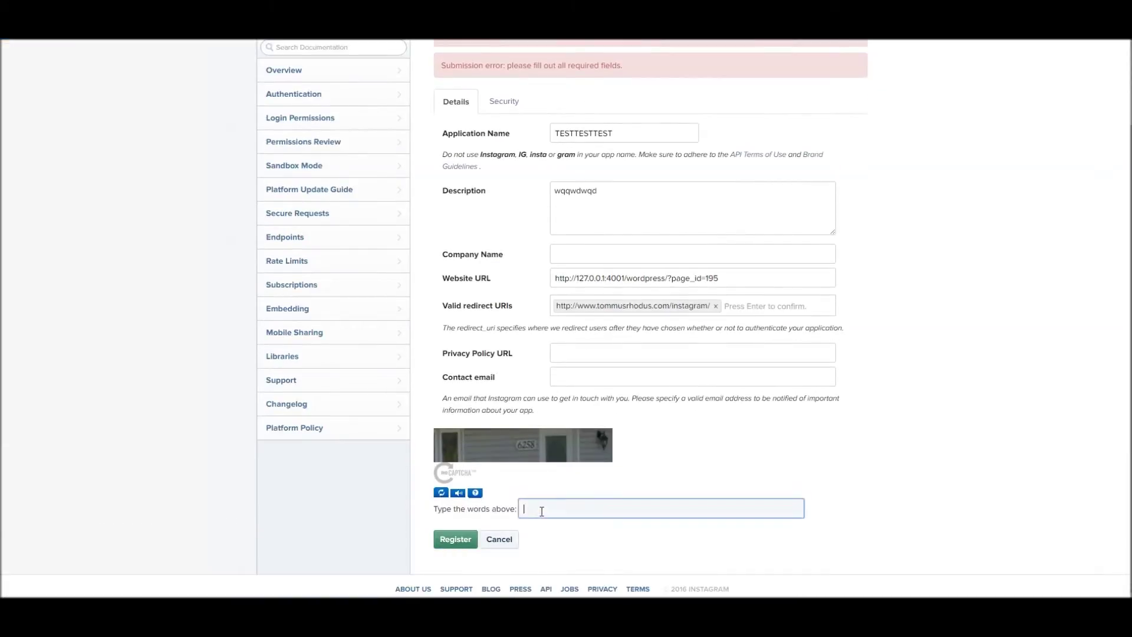
type("6258")
left_click(457, 539)
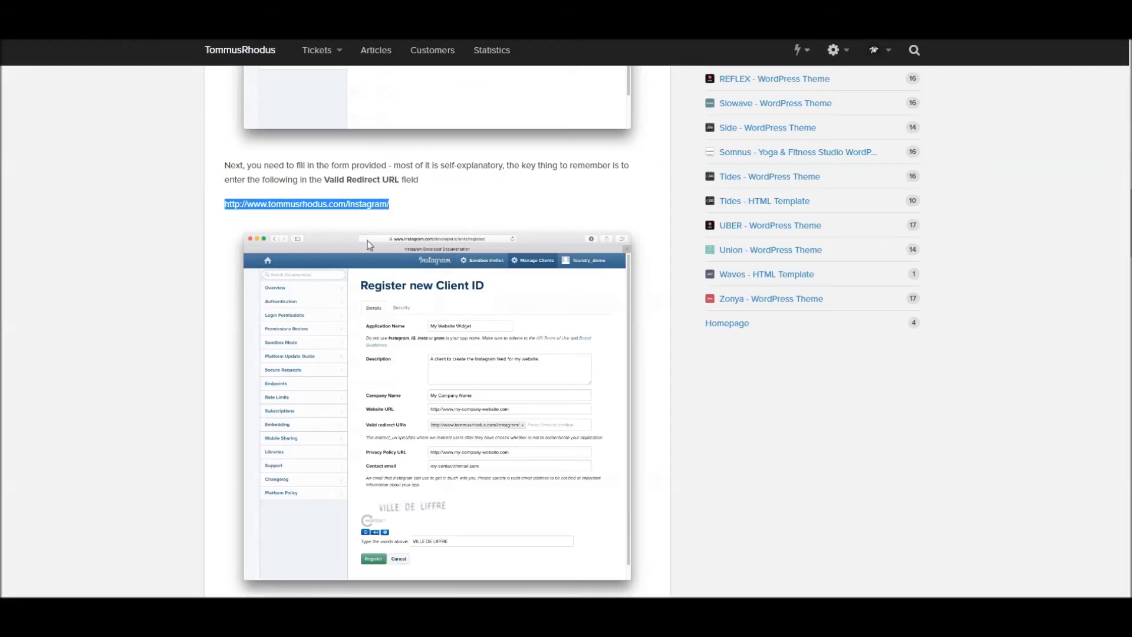
Step: Return to the setup guide and read the Step 2 - Edit Client instructions about the client's security settings
scroll(202, 261, "down", 8)
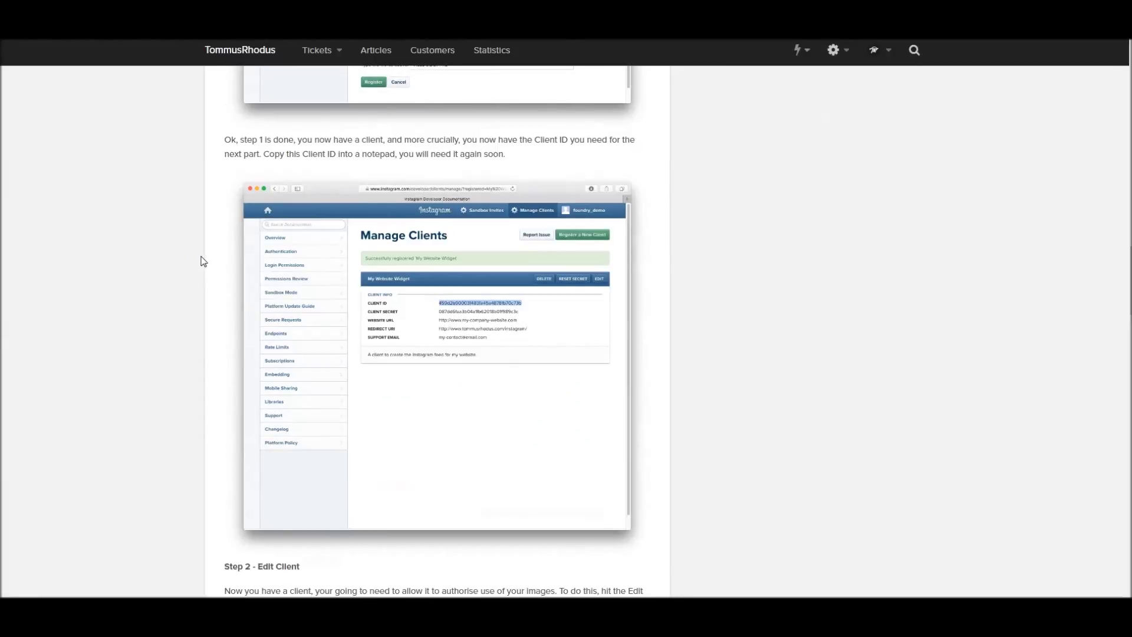
scroll(202, 260, "down", 5)
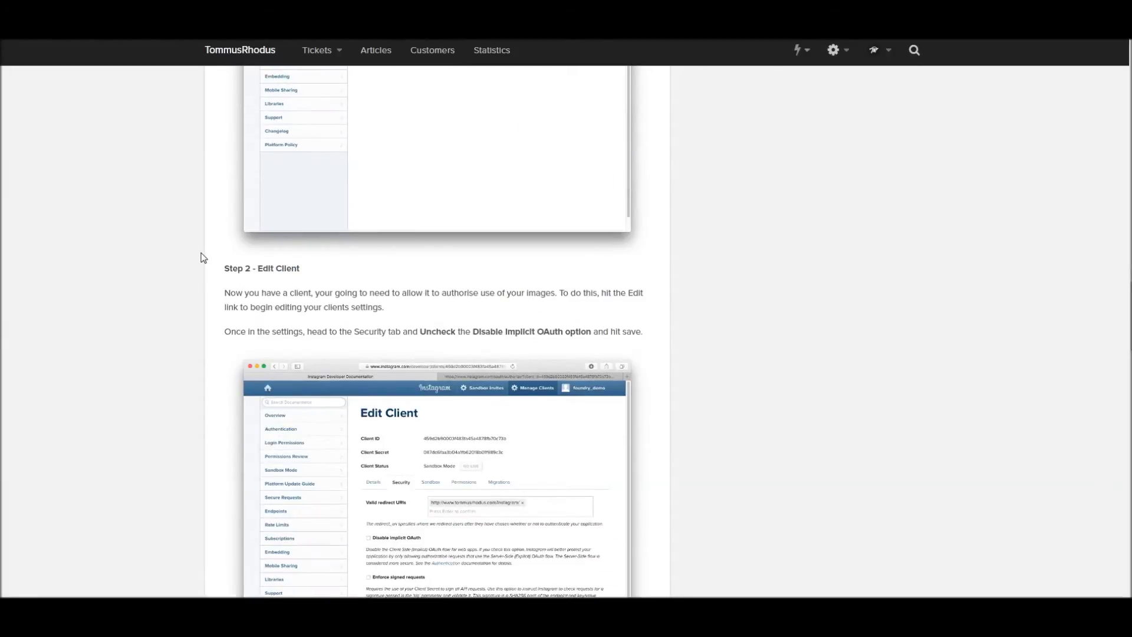
scroll(203, 258, "down", 2)
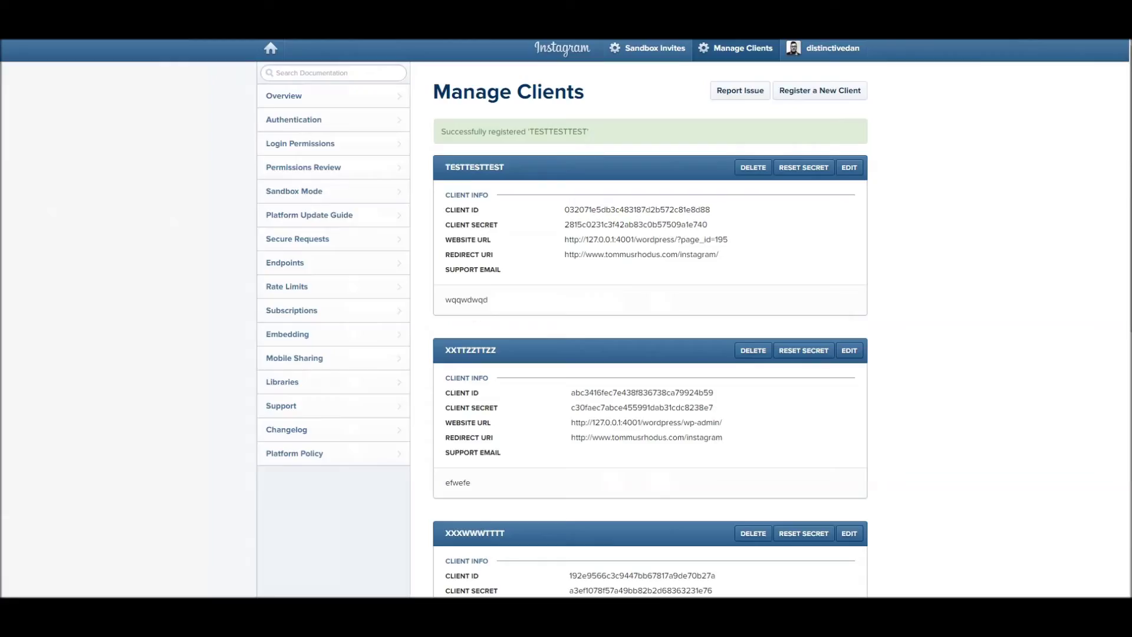
Step: Turn off Disable implicit OAuth in the TESTTESTTEST client's security settings and update the client
left_click(849, 169)
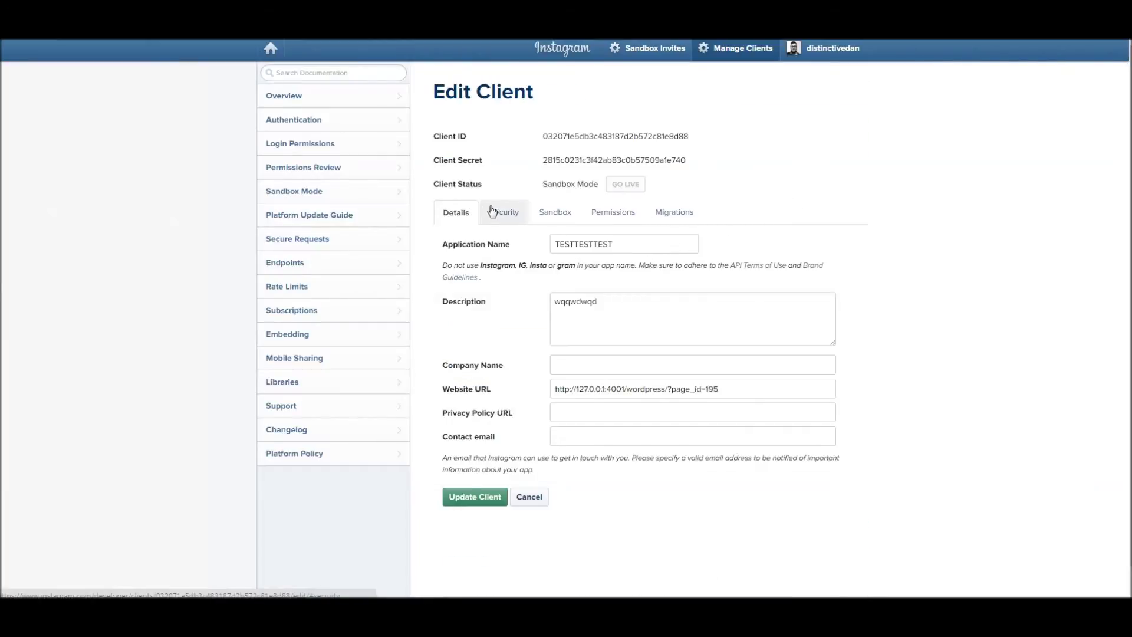
left_click(491, 212)
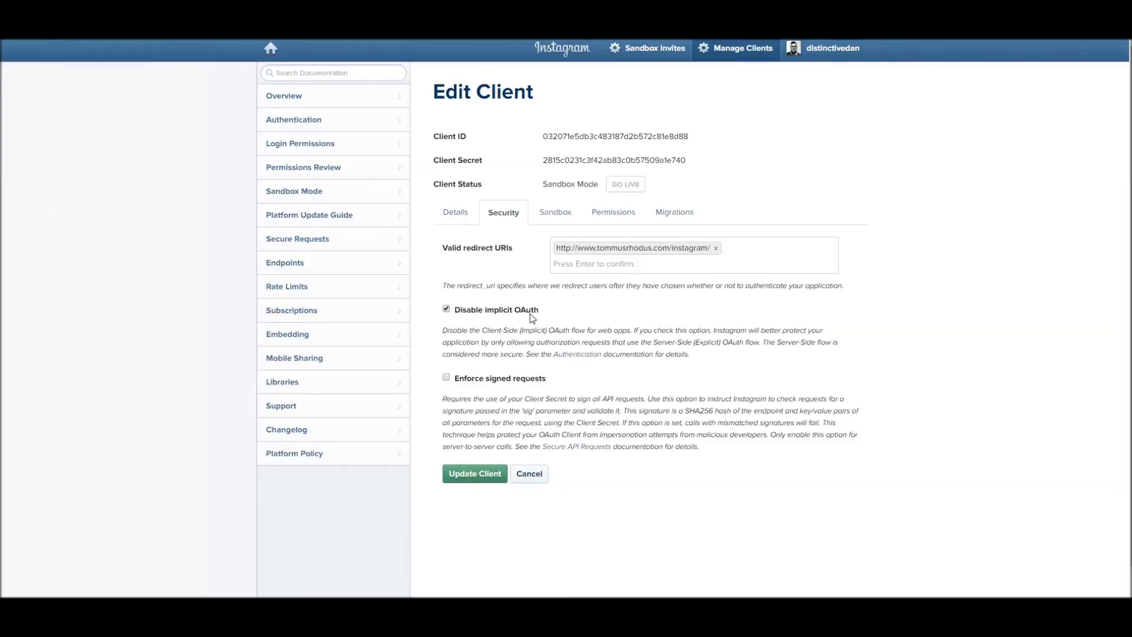
left_click(448, 310)
left_click(471, 484)
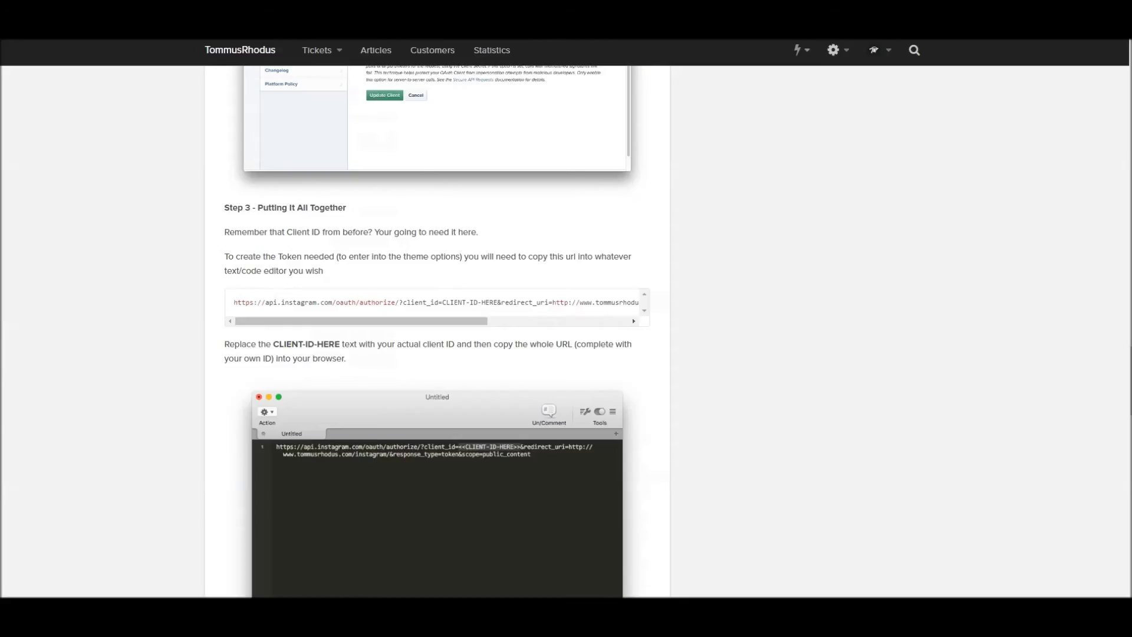
Step: Copy the authorization URL template from Step 3 of the setup guide into a new Notepad document, widening its window to fit the line
triple_click(274, 301)
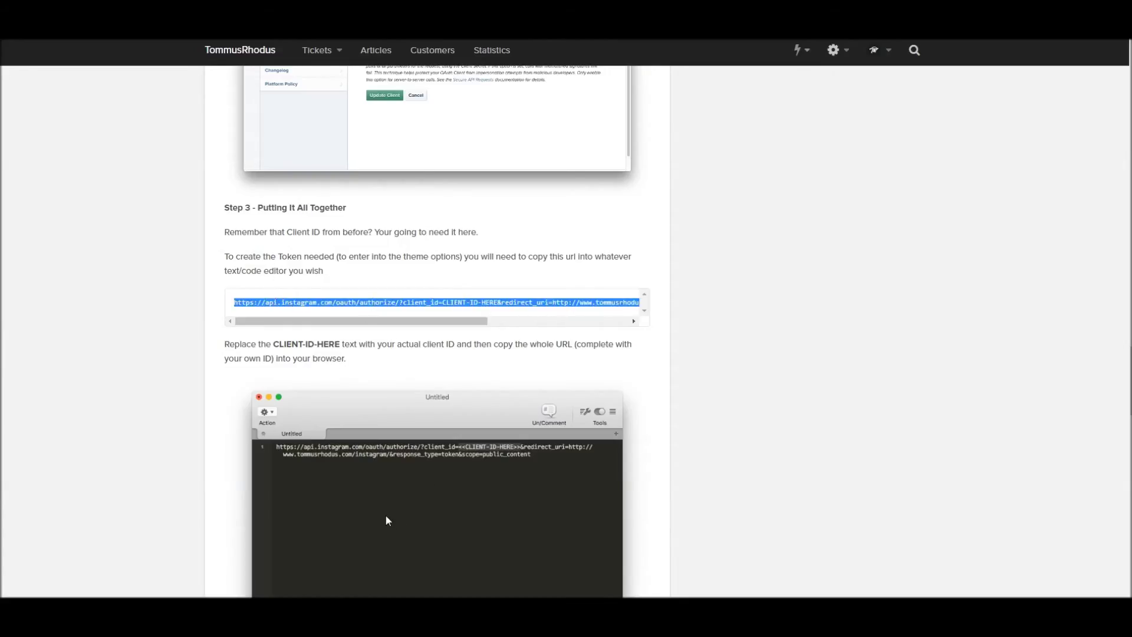
left_click(18, 616)
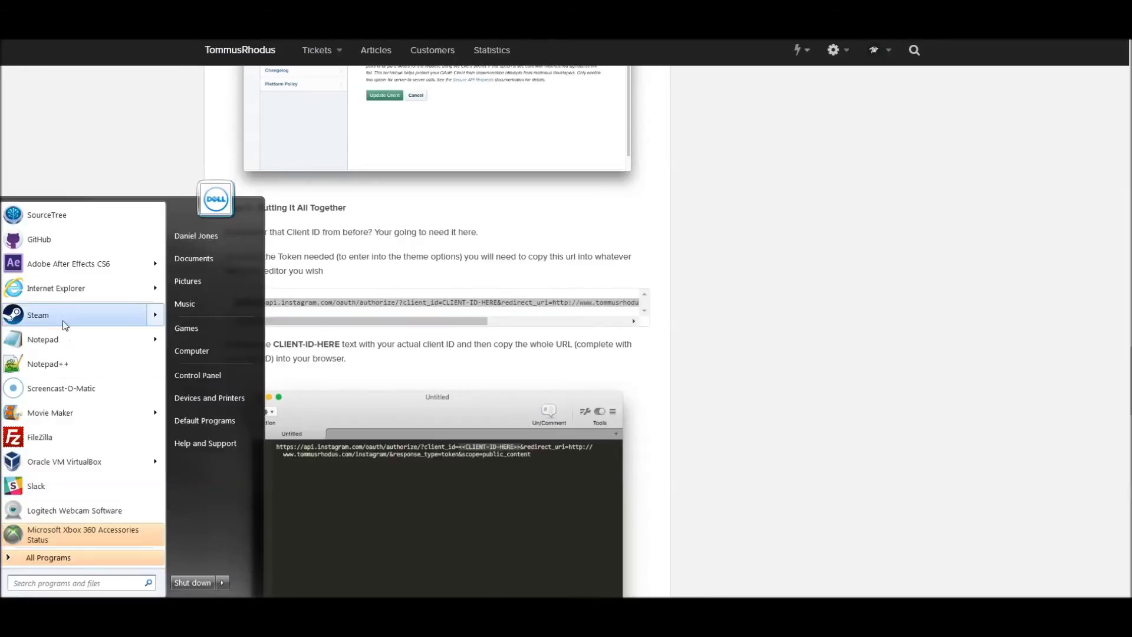
left_click(58, 339)
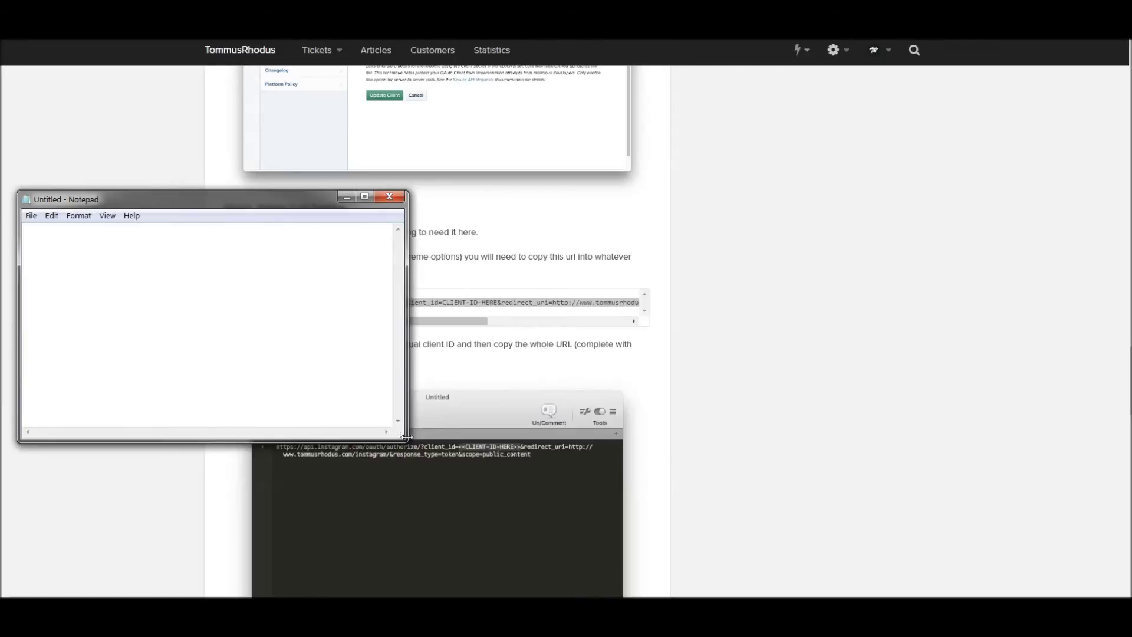
left_click_drag(409, 436, 1129, 437)
left_click_drag(630, 192, 645, 305)
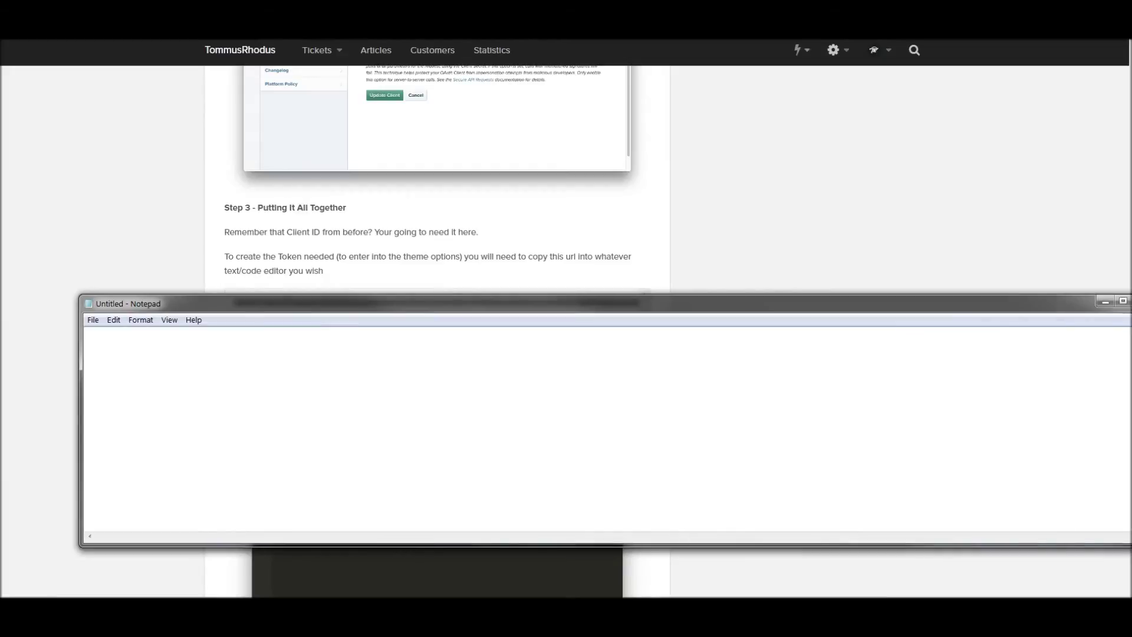
left_click_drag(1129, 424, 1041, 424)
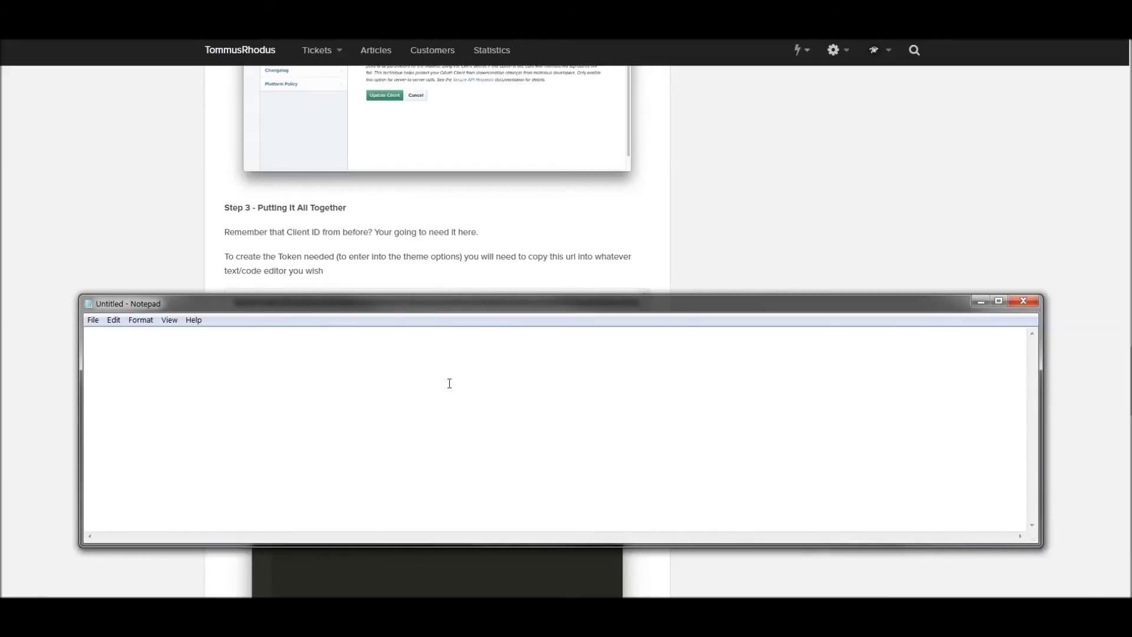
type("https://api.instagram.com/oauth/authorize/?client_id=CLIENT-ID-HERE&redirect_uri=http://www.tommusrhodus.com/instagram/&response_type=token&scope=public_content")
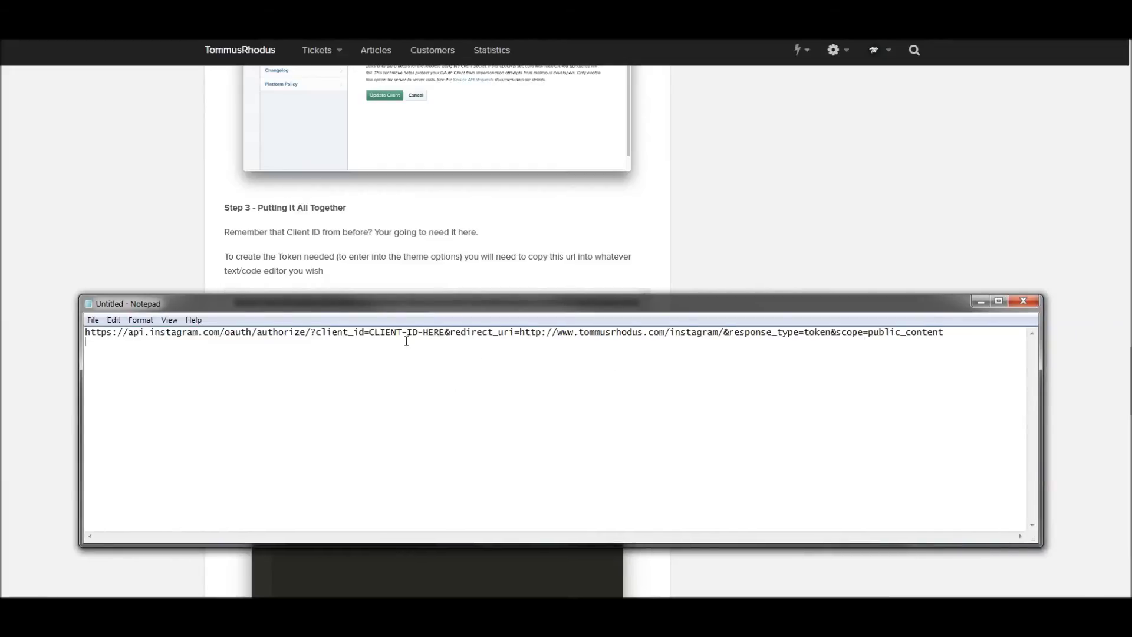
Step: Replace CLIENT-ID-HERE in the Notepad URL with the TESTTESTTEST client ID, leaving no stray spaces before it
left_click_drag(367, 333, 446, 326)
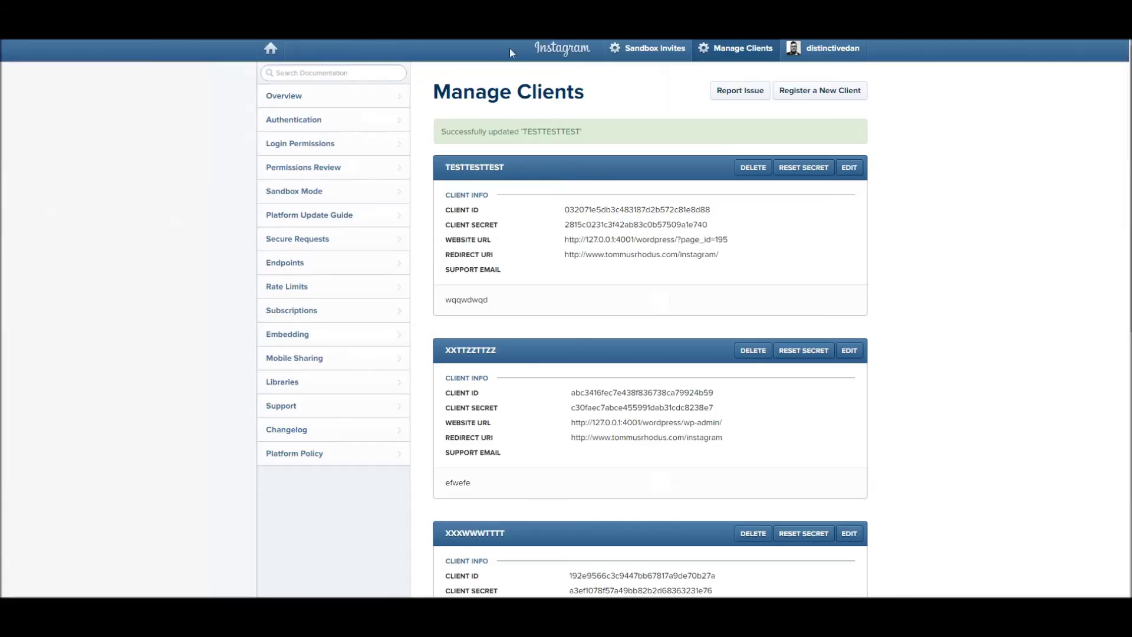
left_click_drag(711, 211, 560, 213)
key("ctrl+c")
key("alt+Tab")
key("ctrl+v")
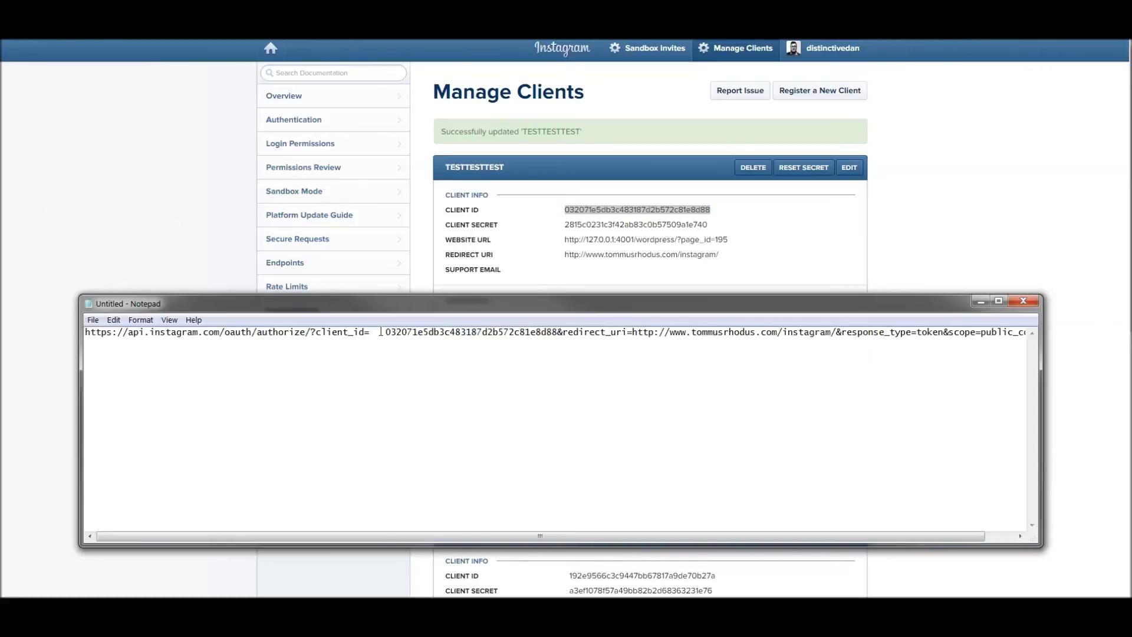
key("BackSpace")
key("BackSpace")
key("BackSpace")
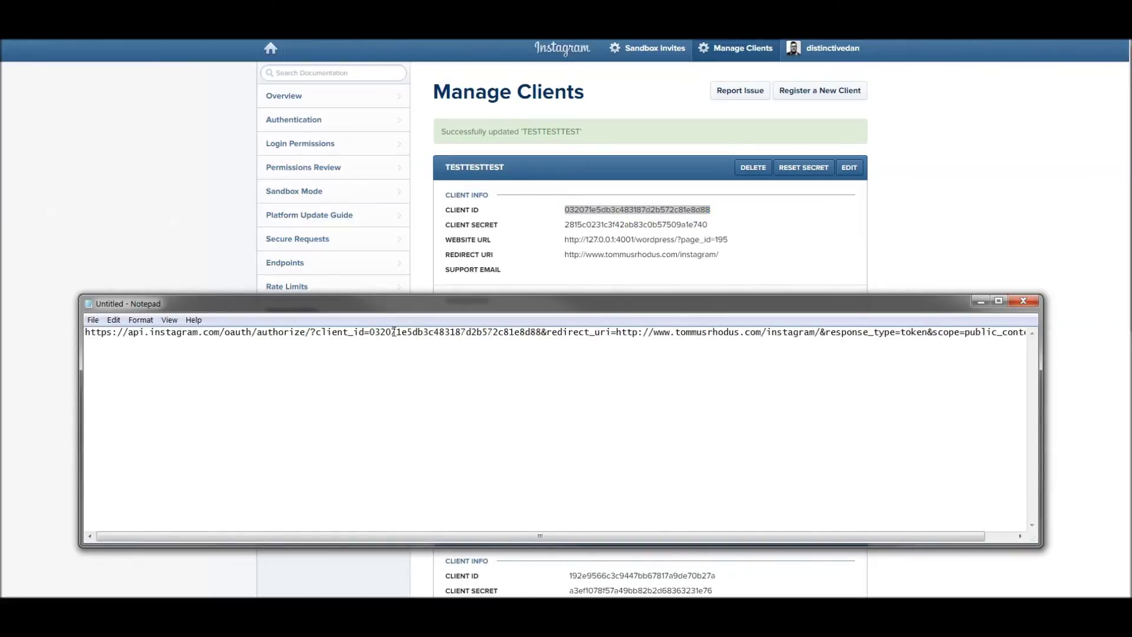
Step: Authorize TESTTESTTEST through the completed URL in the browser and paste the resulting token into the Instagram Feed block's Access Token field in WordPress
key("ctrl+a")
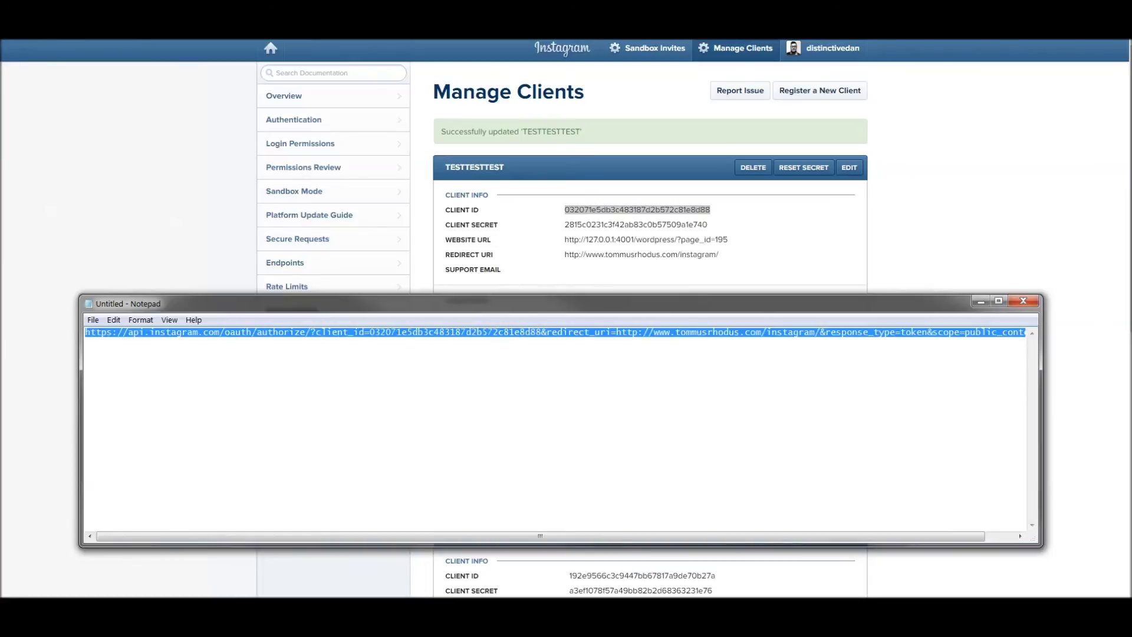
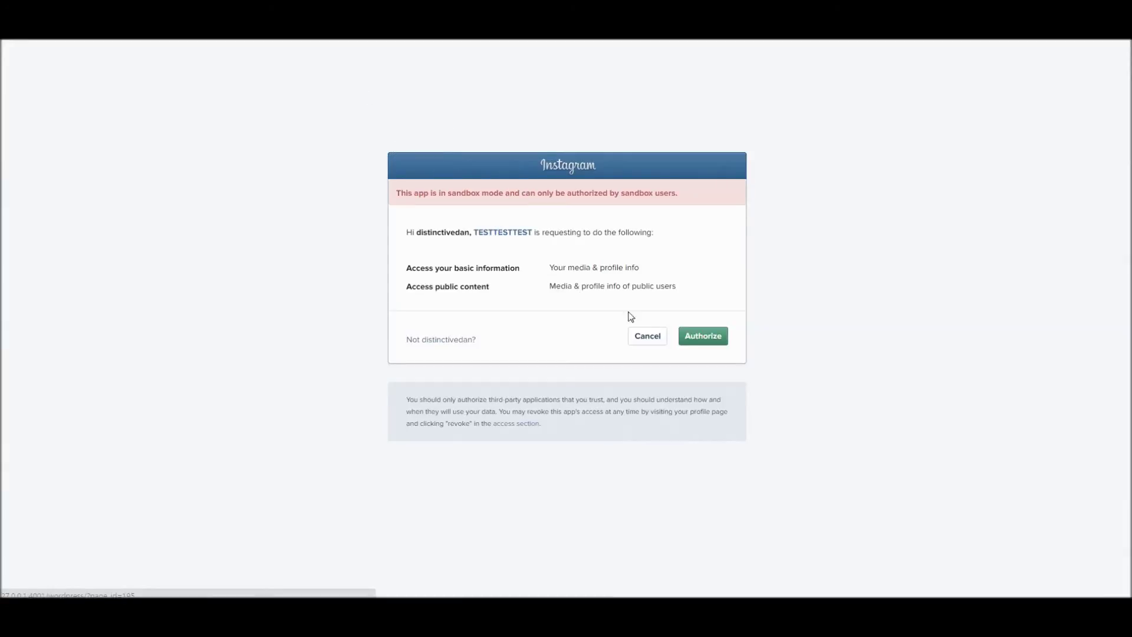
left_click(694, 330)
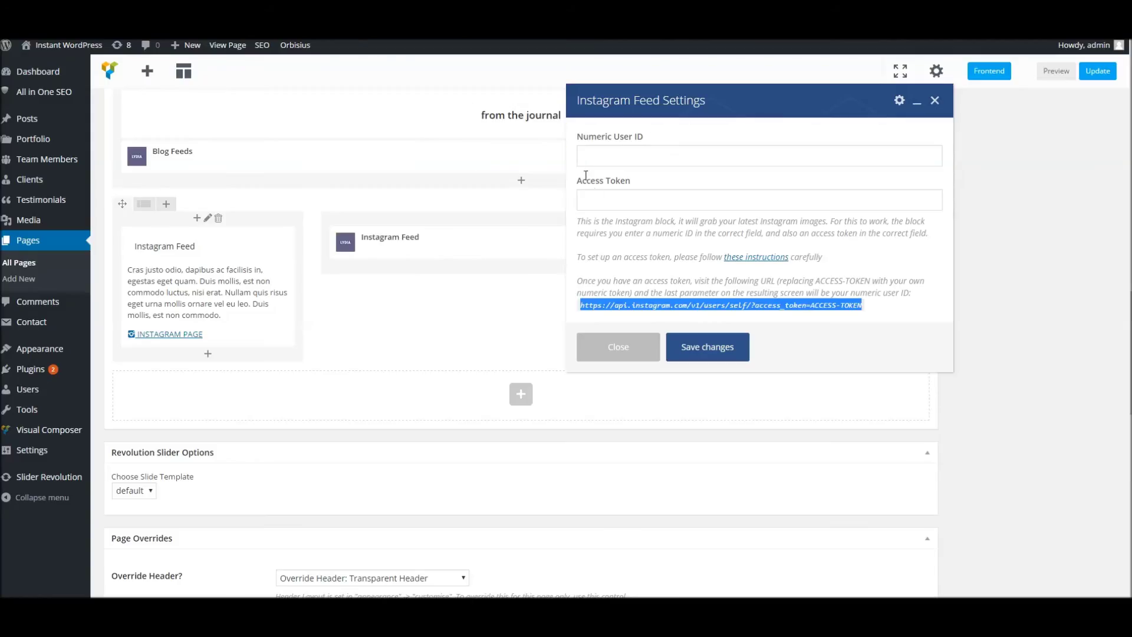
left_click(587, 200)
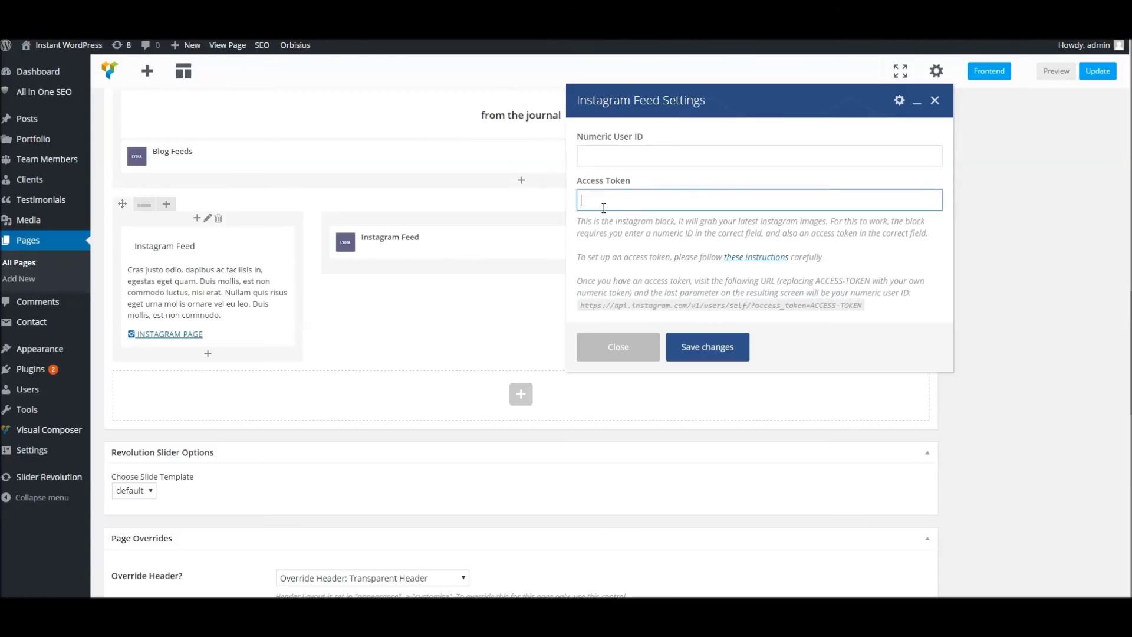
key("ctrl+v")
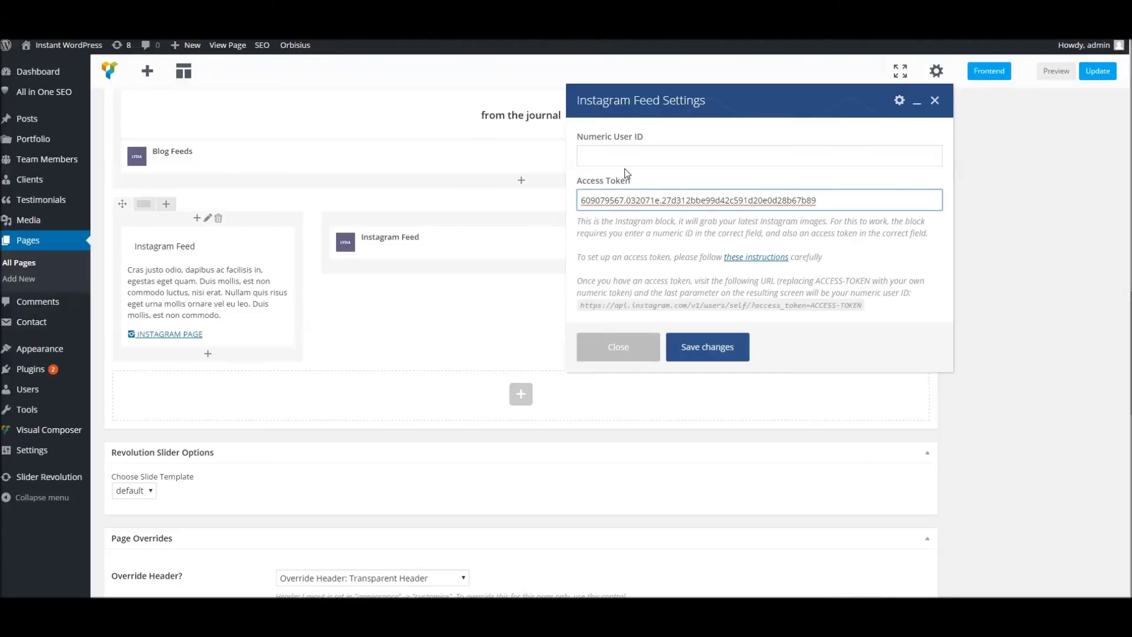
left_click_drag(864, 306, 587, 306)
key("ctrl+c")
key("alt+Tab")
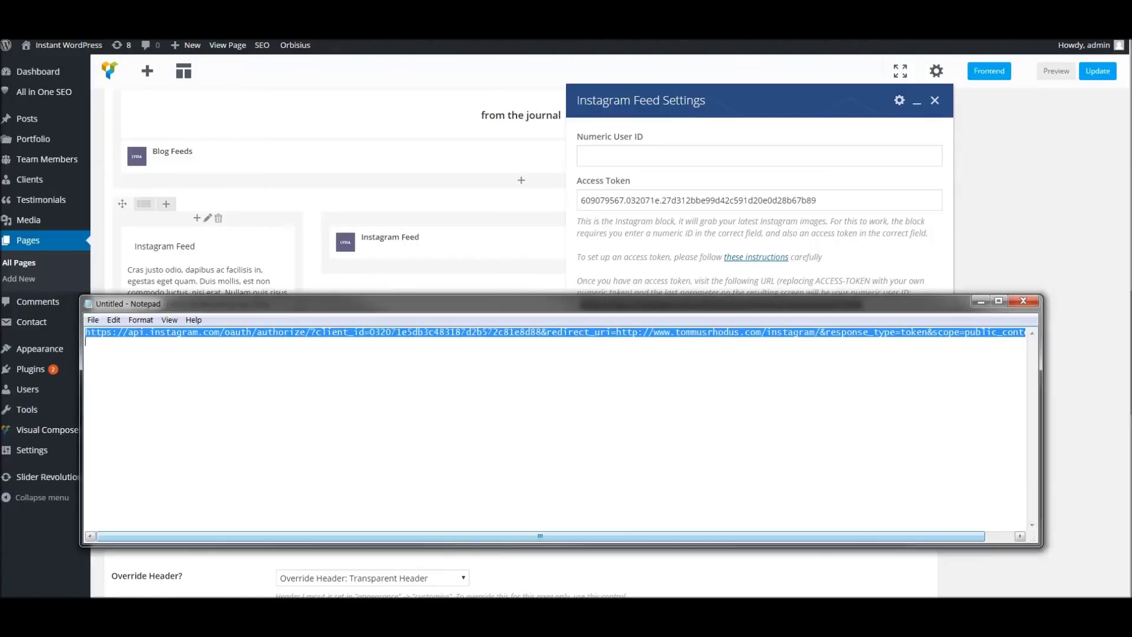
key("ctrl+v")
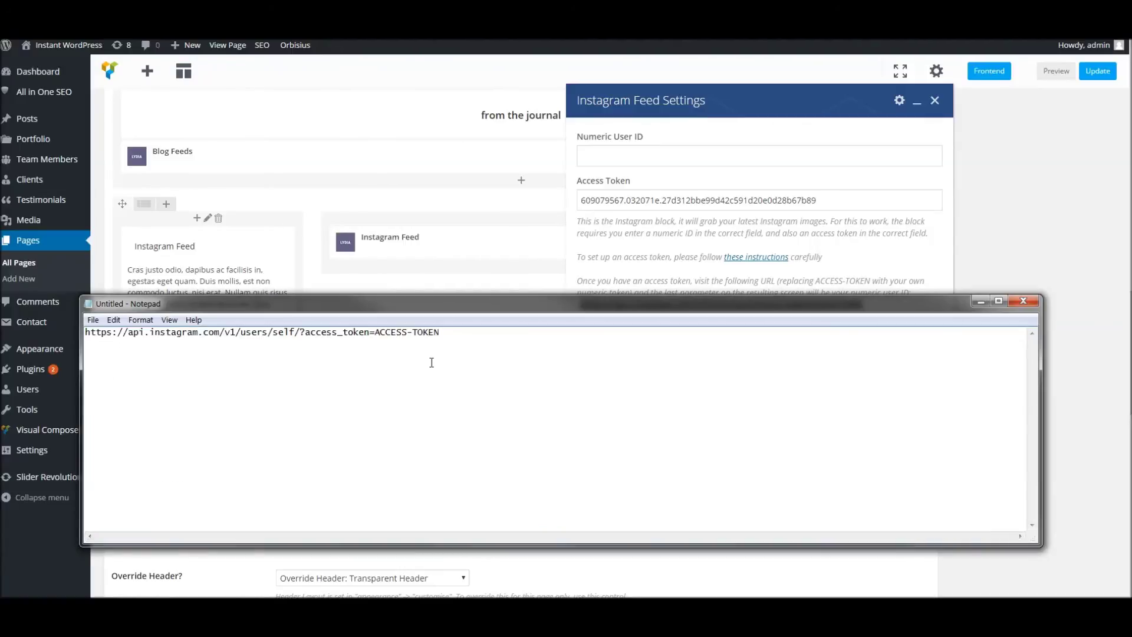
Step: Replace the ACCESS-TOKEN placeholder in the Notepad URL with the block's access token and copy the complete URL
left_click_drag(381, 333, 441, 333)
left_click(596, 200)
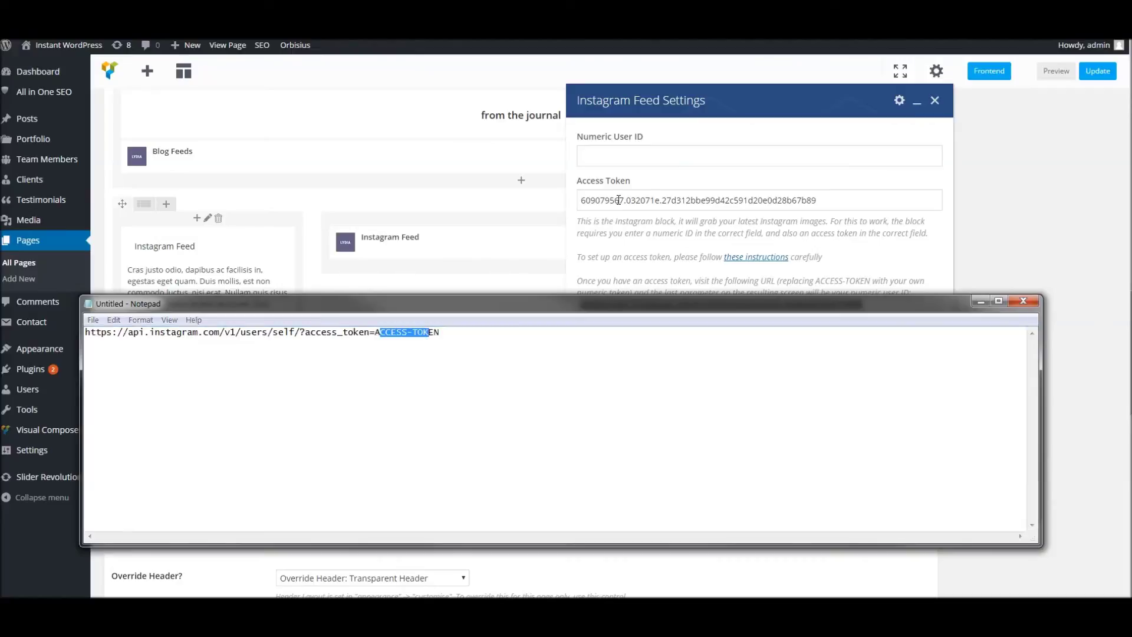
key("ctrl+a")
key("ctrl+c")
key("alt+Tab")
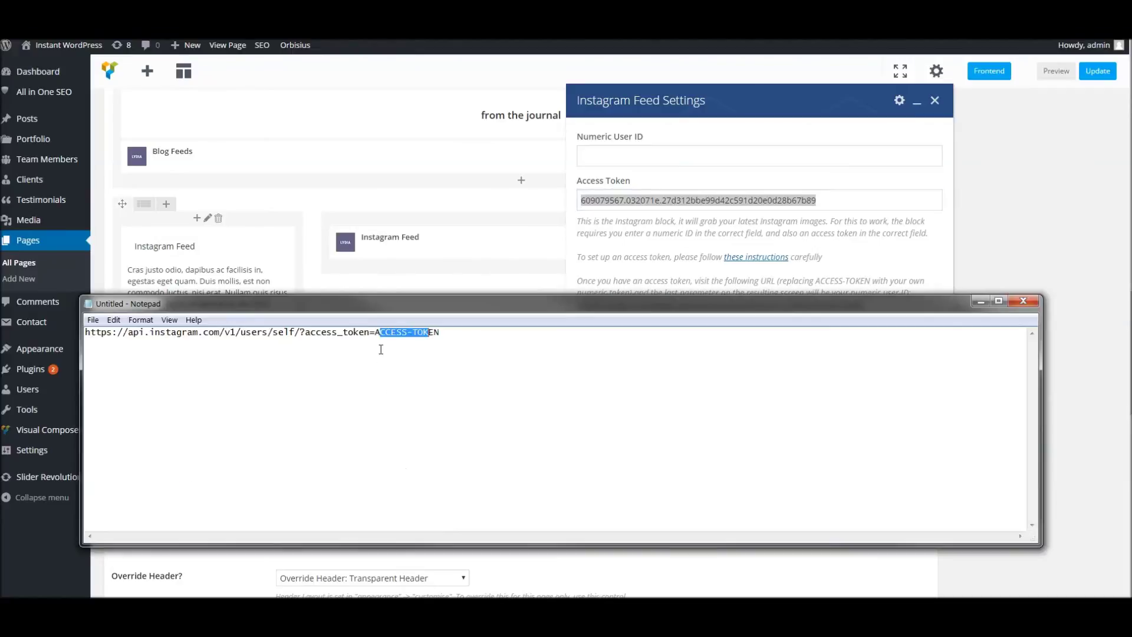
left_click_drag(375, 332, 441, 331)
key("ctrl+v")
key("ctrl+a")
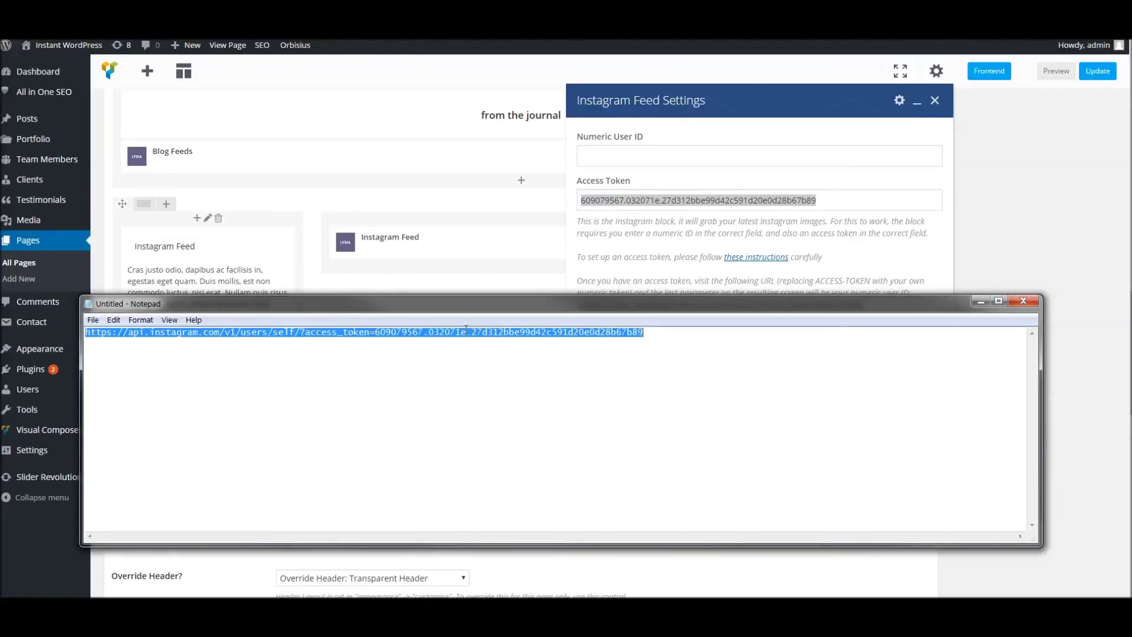
key("ctrl+c")
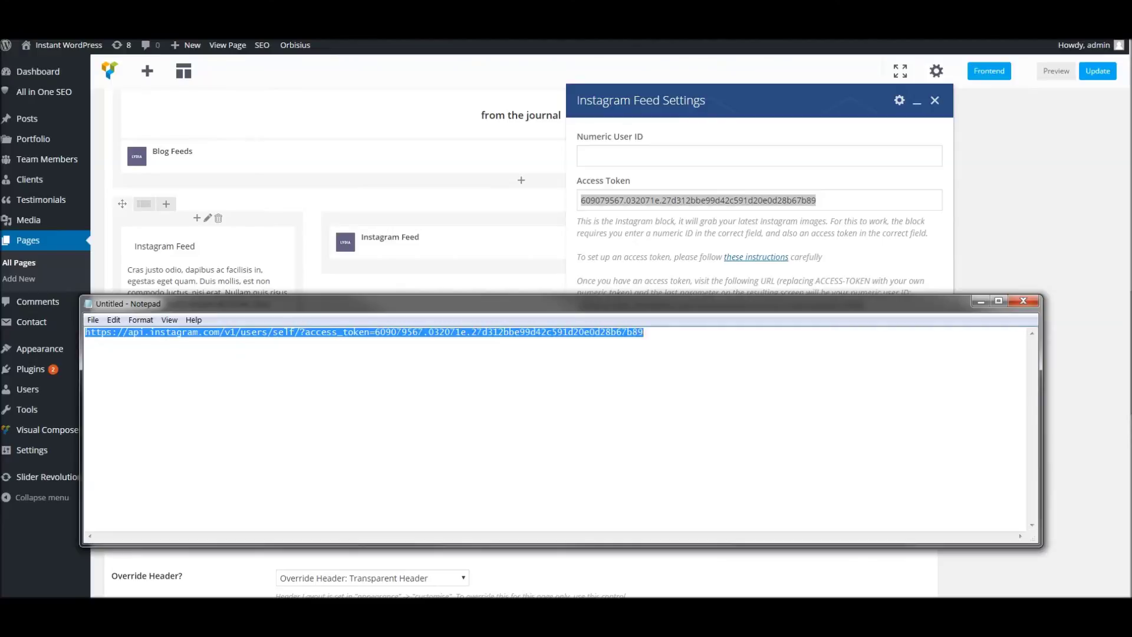